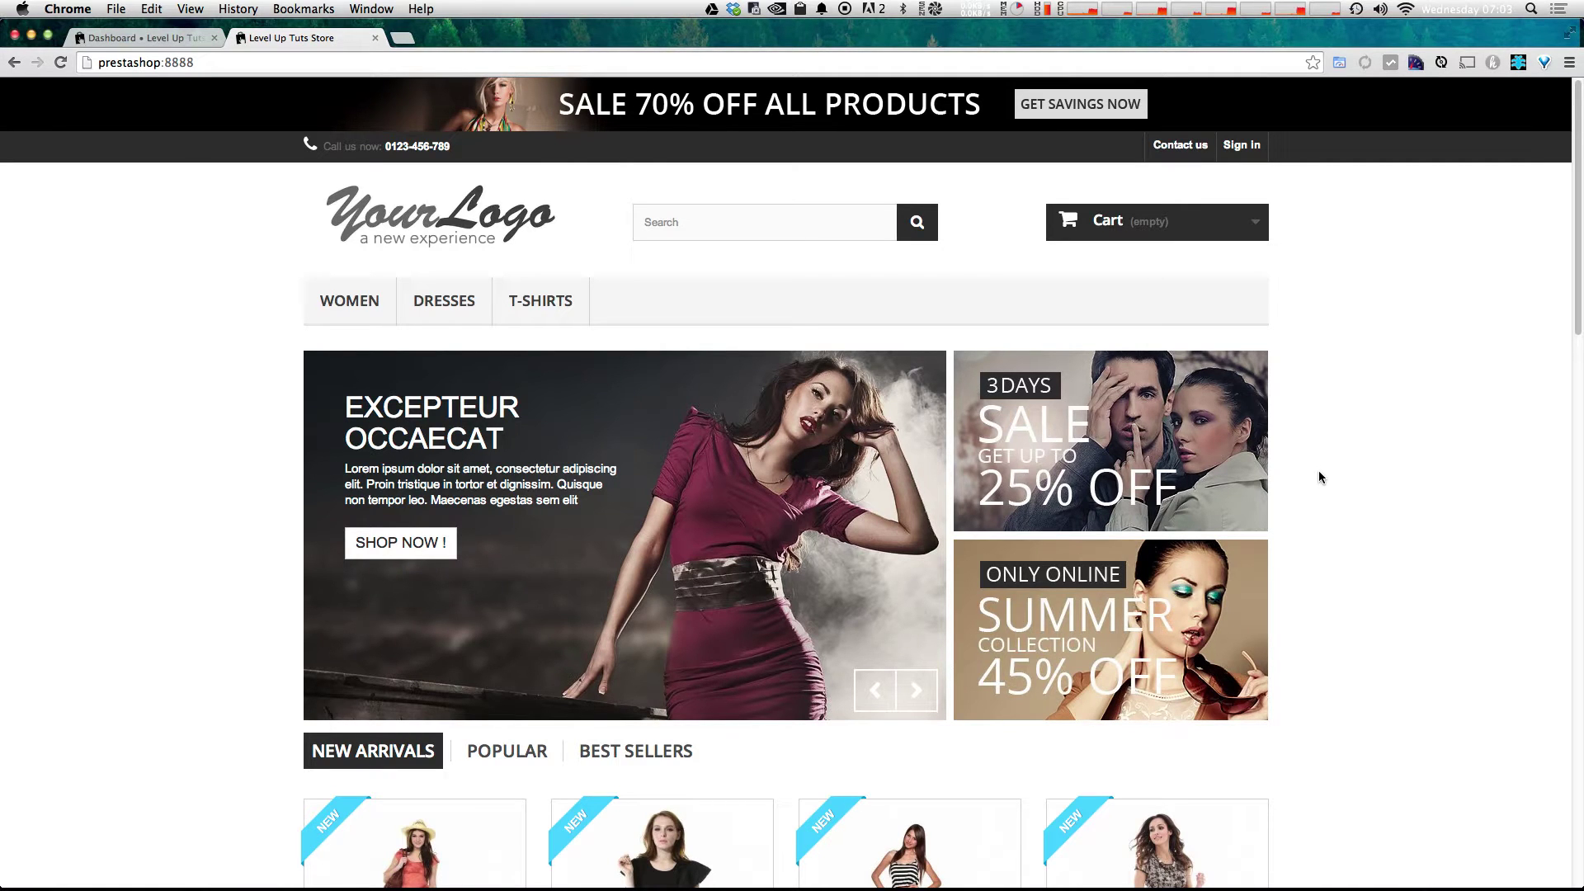
Glance at the admin dashboard, then try the storefront search and cart summary before returning home
click(179, 41)
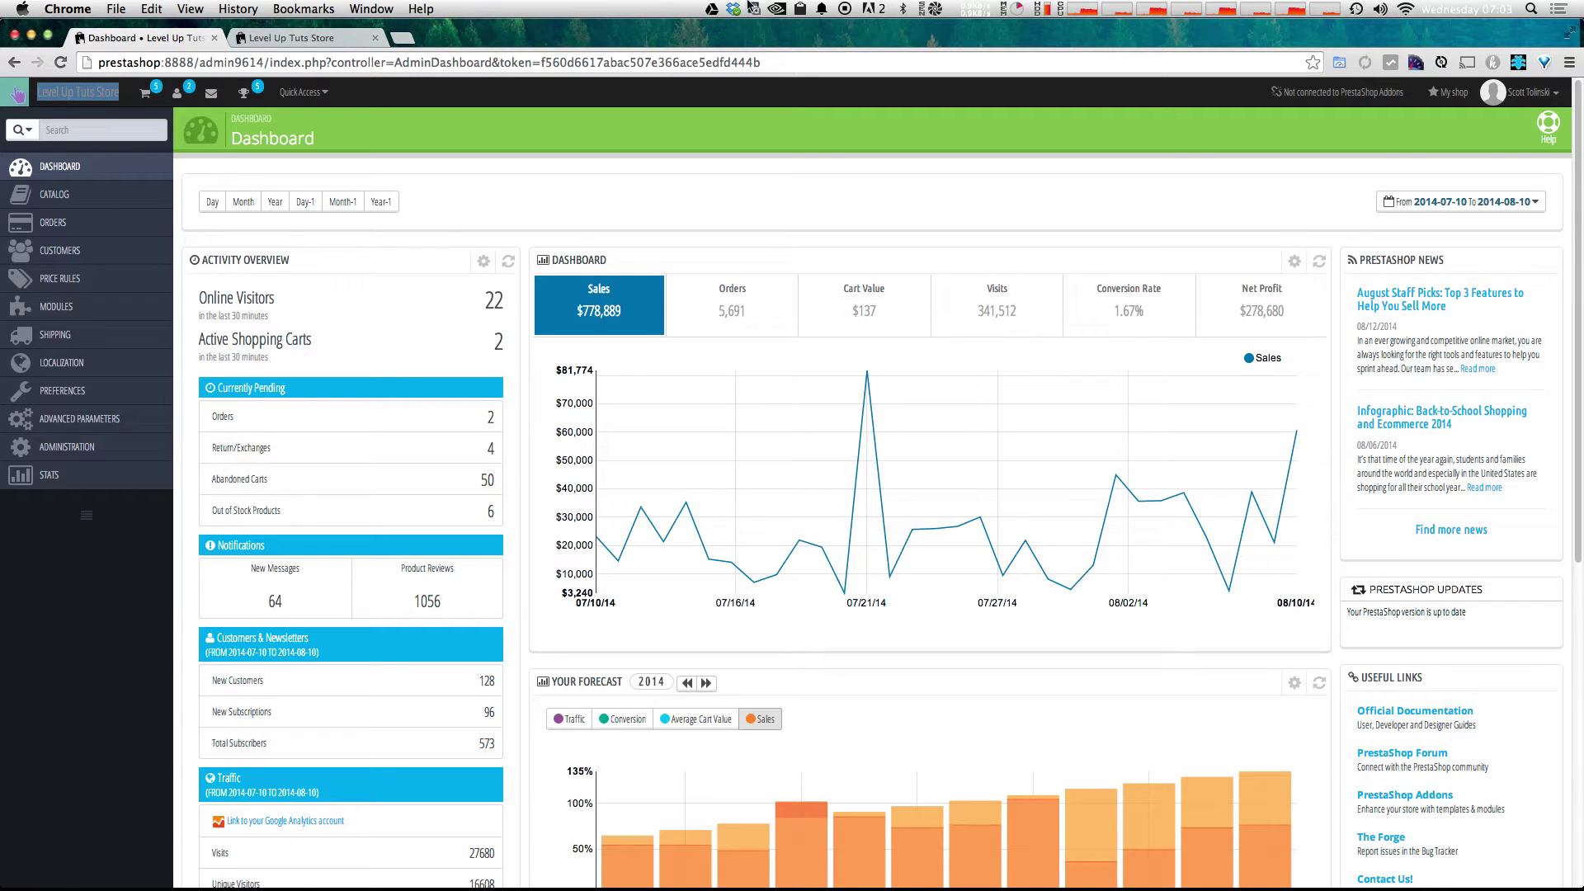
click(309, 38)
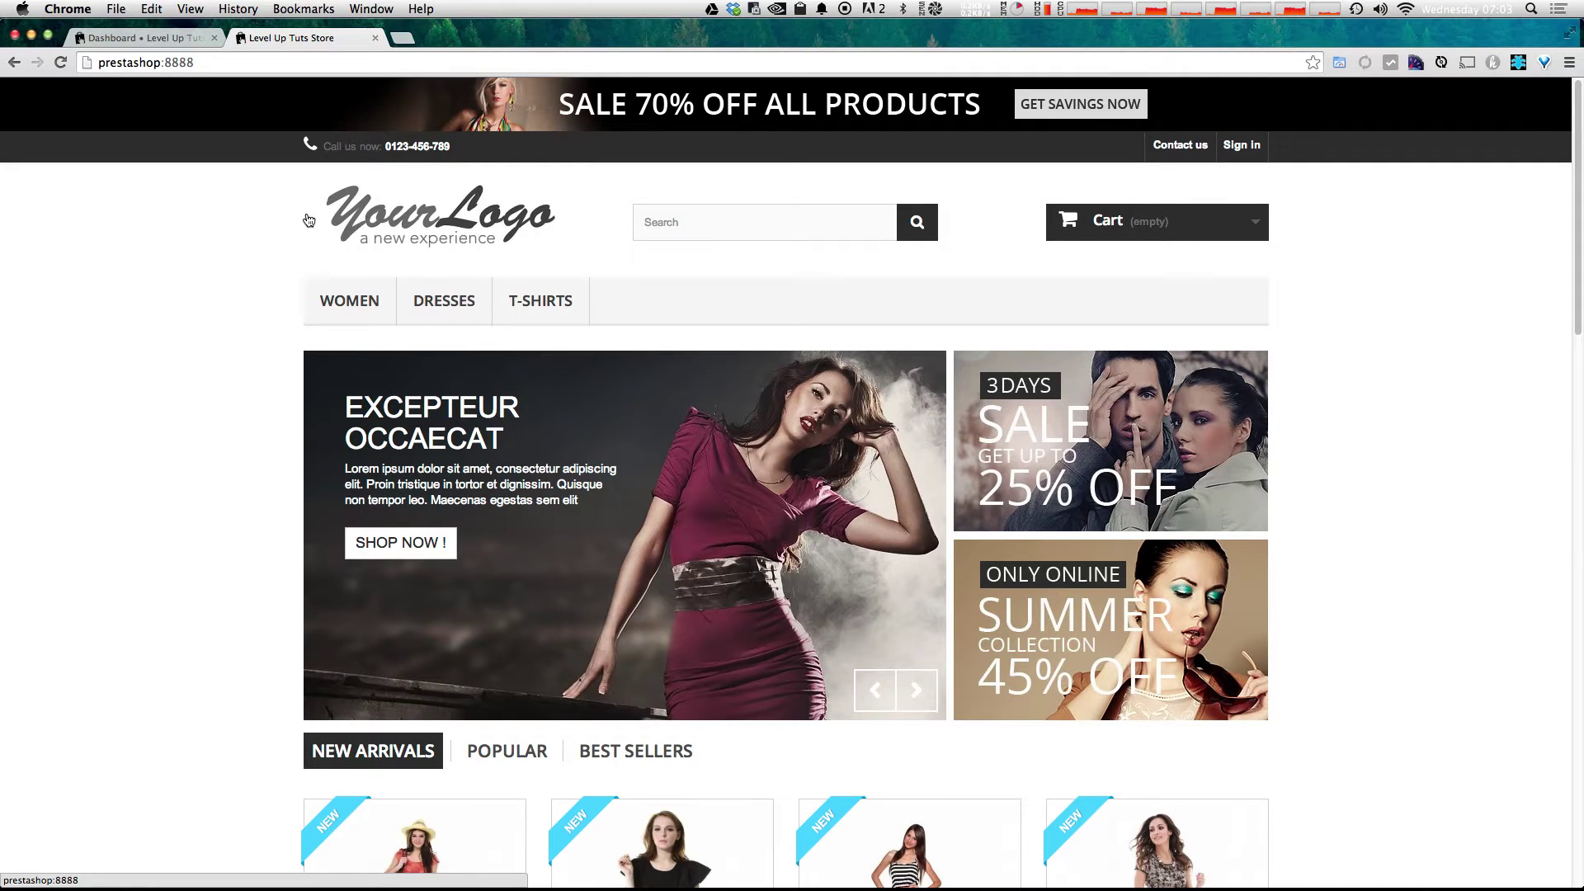
click(778, 223)
click(1160, 218)
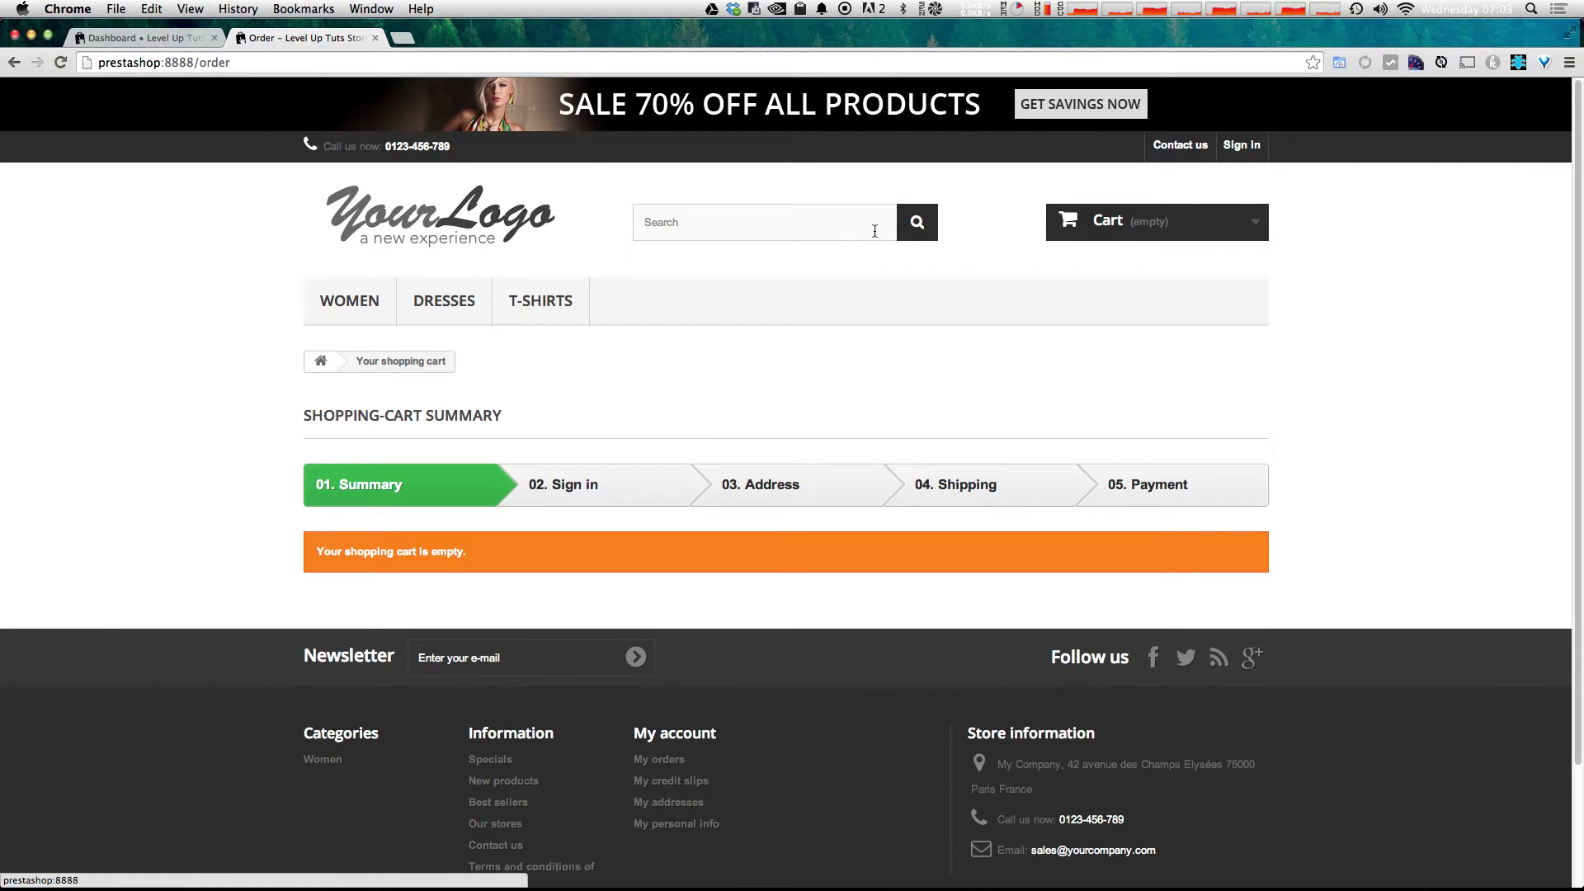
click(510, 202)
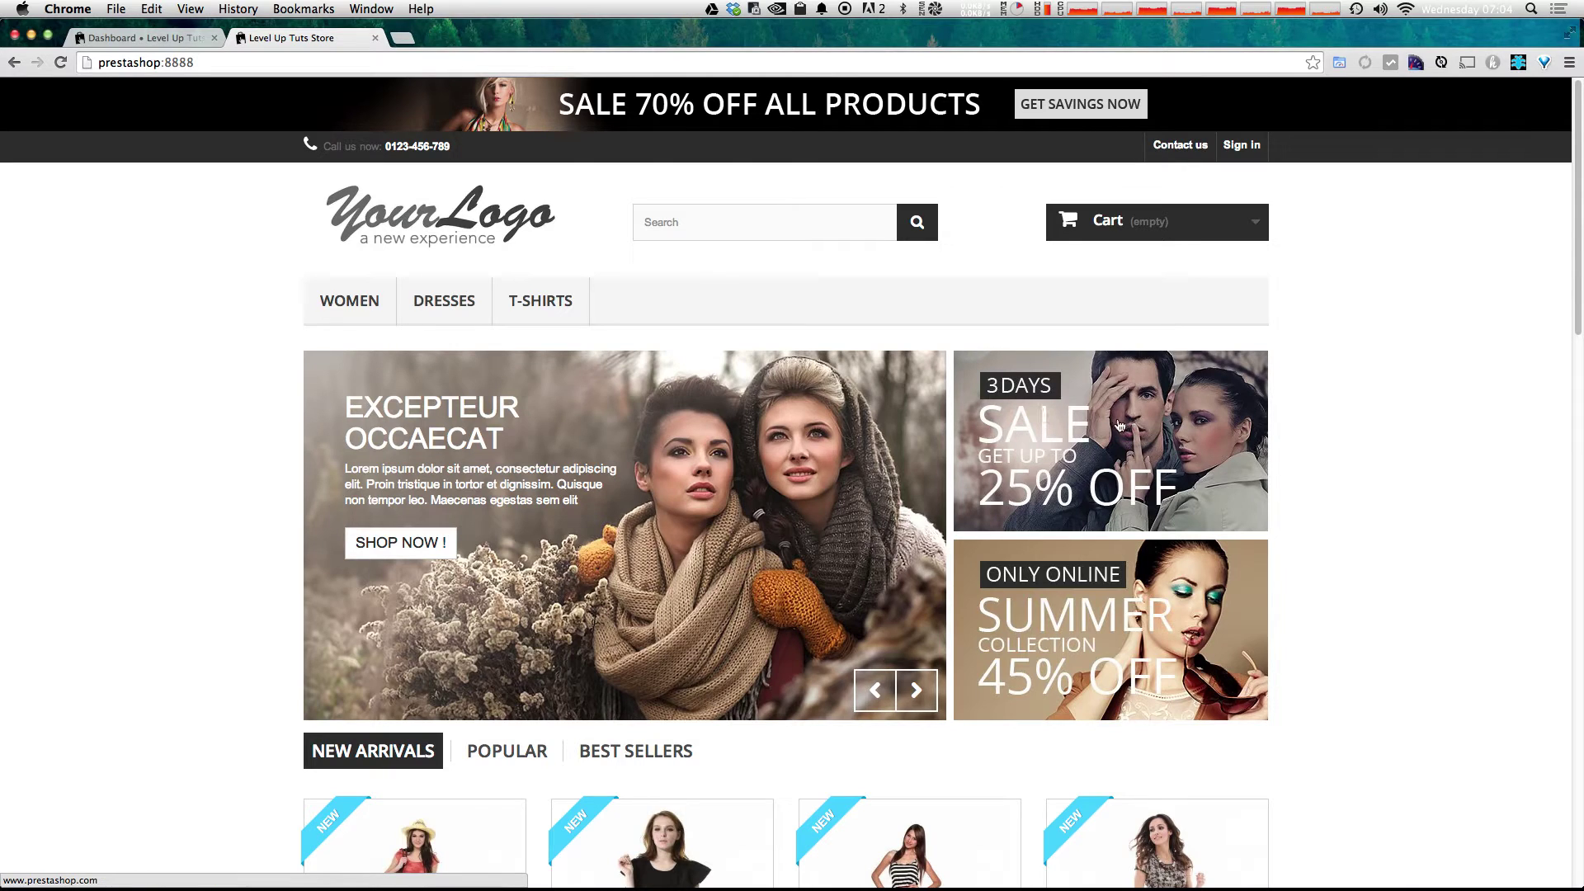
Switch the home page product list from New Arrivals to the Popular tab
scroll(462, 556, down, 5)
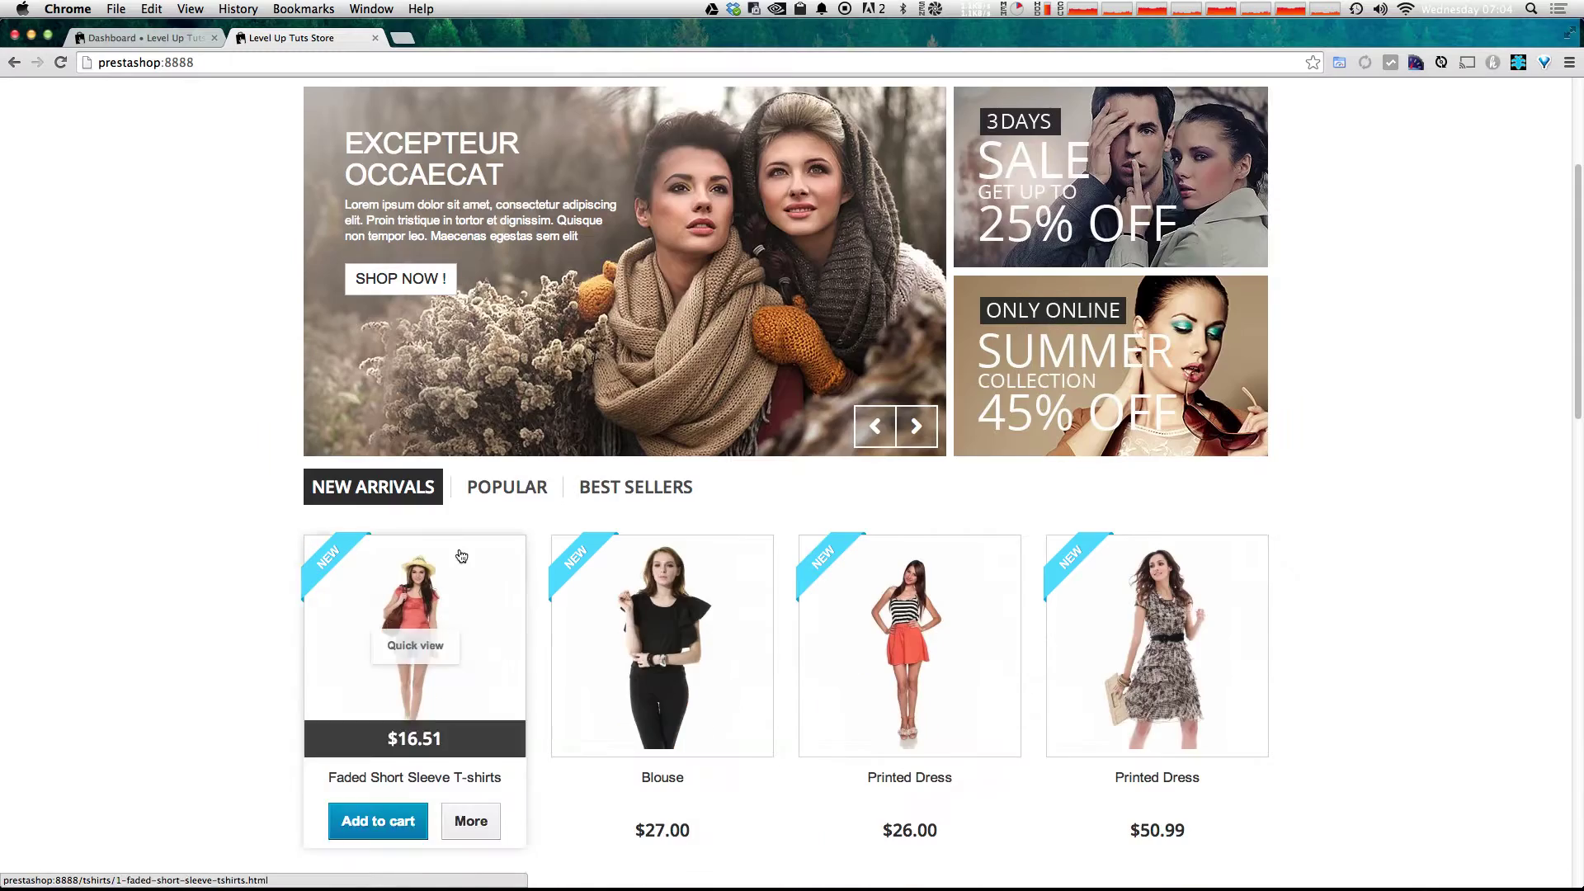
scroll(471, 512, down, 3)
click(524, 356)
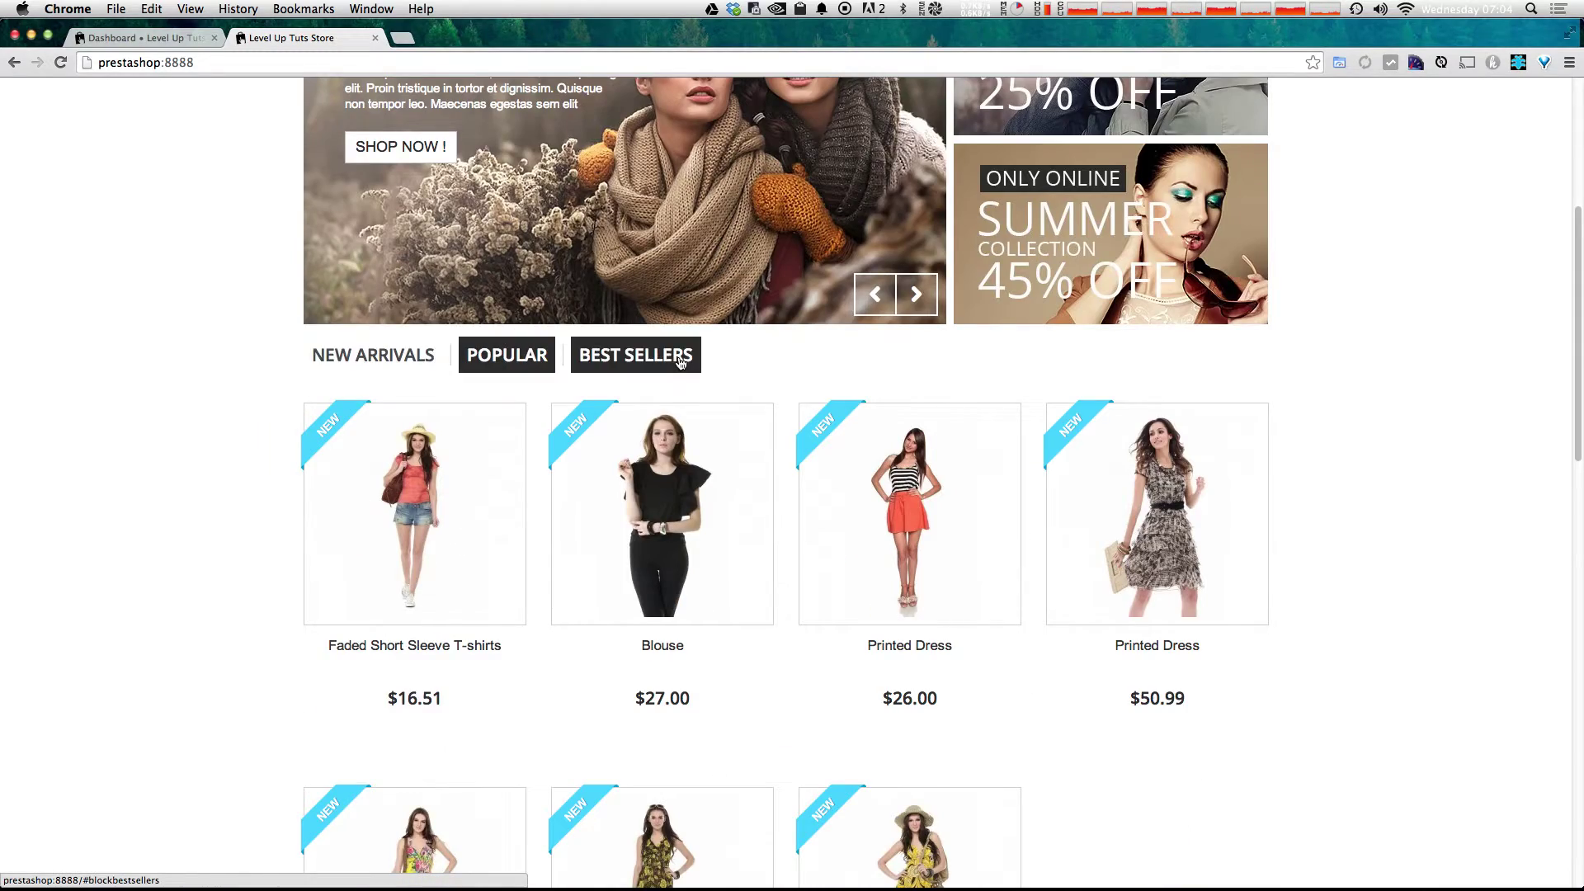
scroll(814, 388, down, 10)
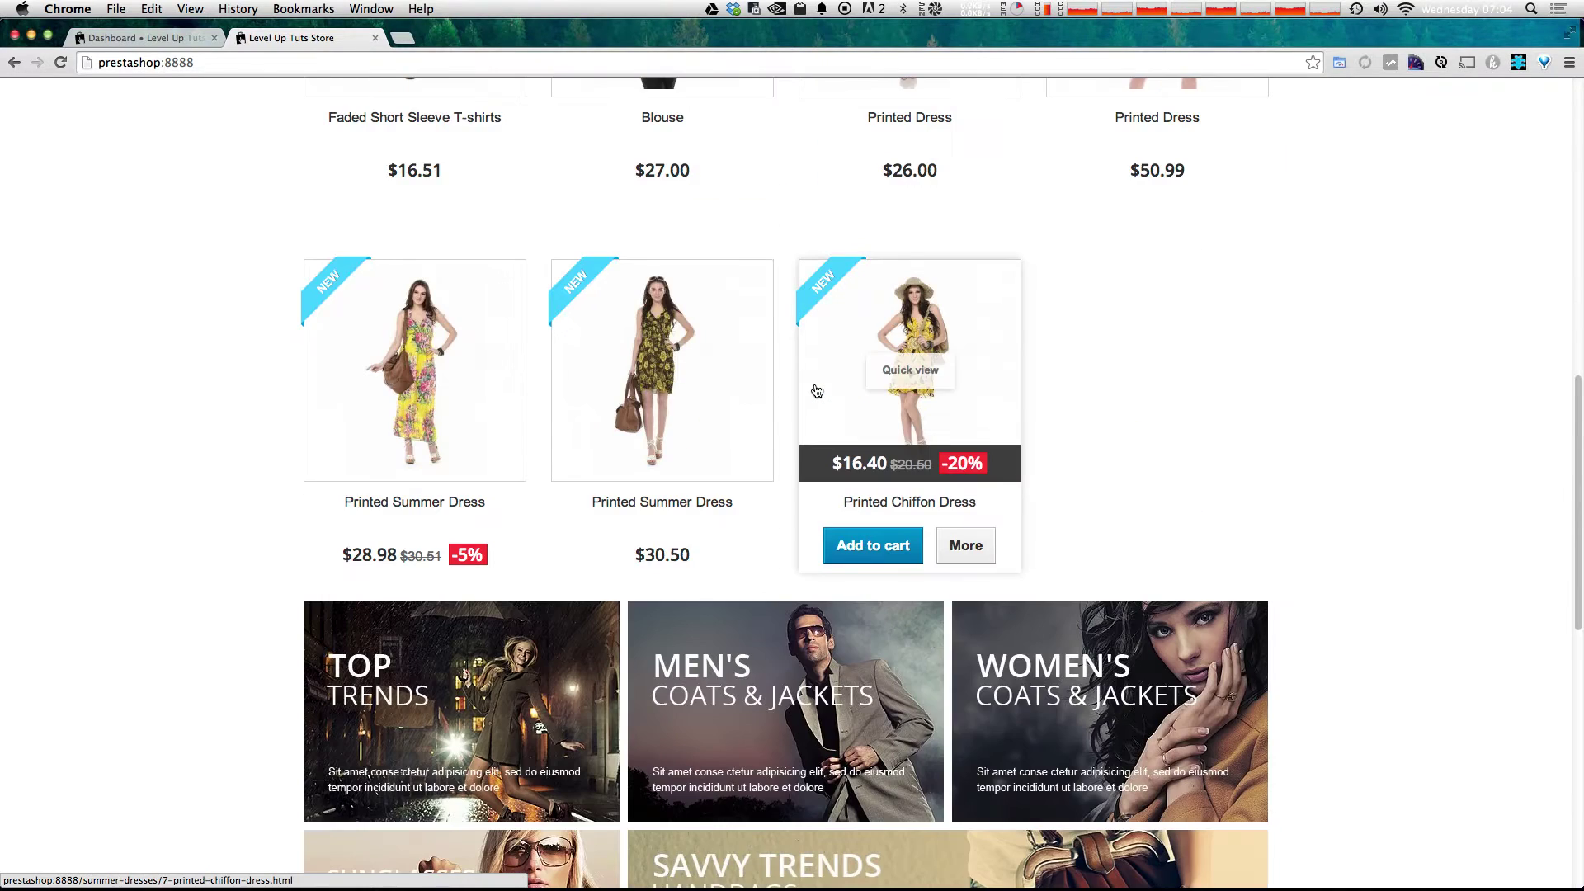
scroll(817, 391, down, 5)
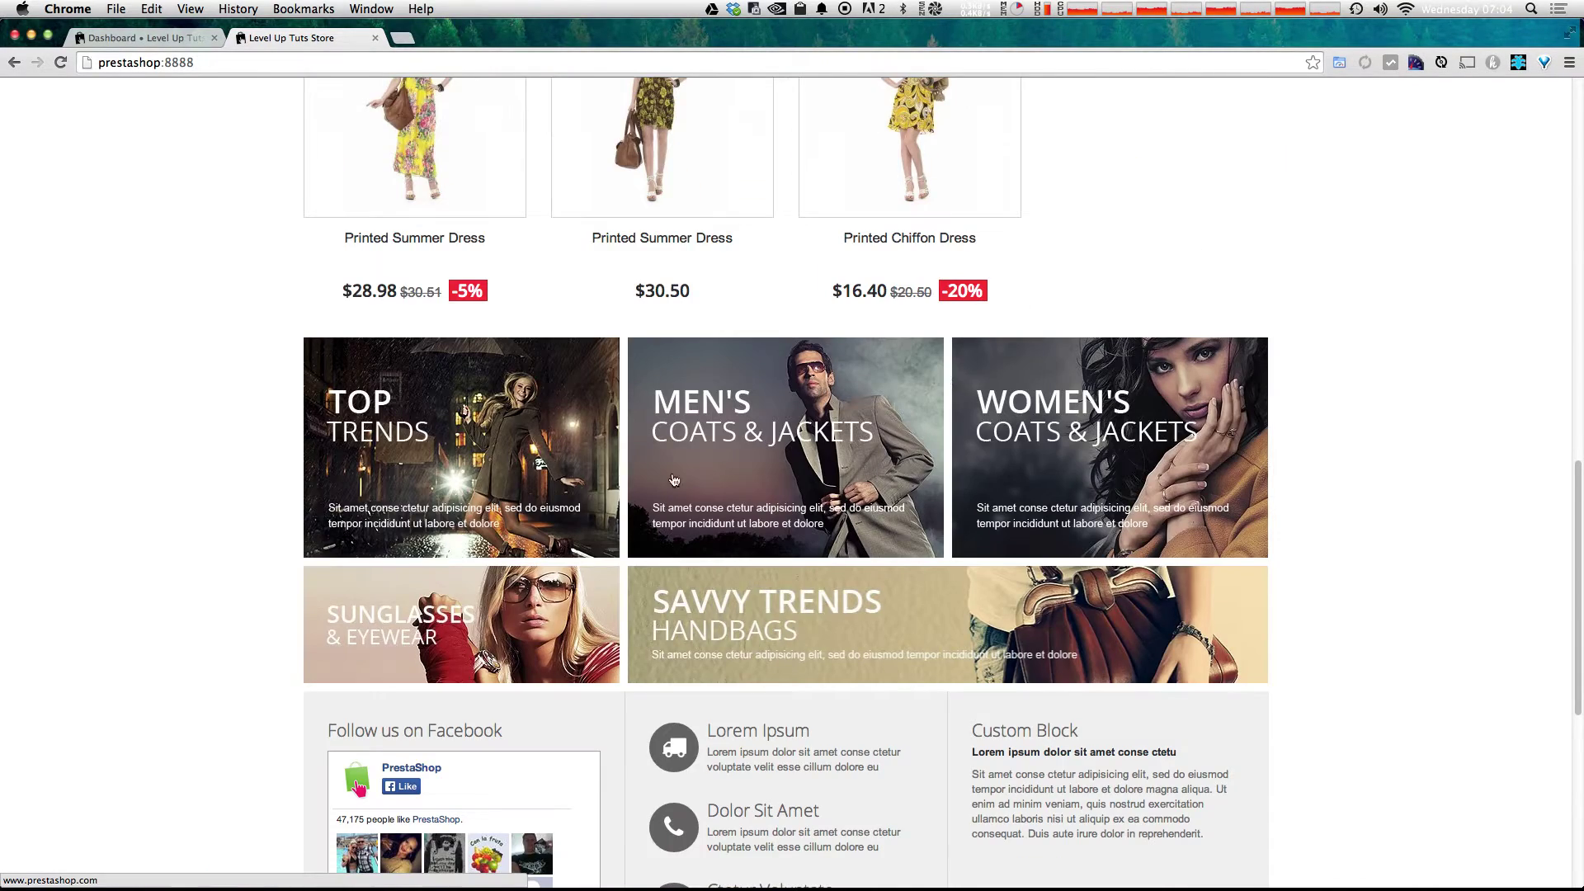
scroll(627, 446, down, 7)
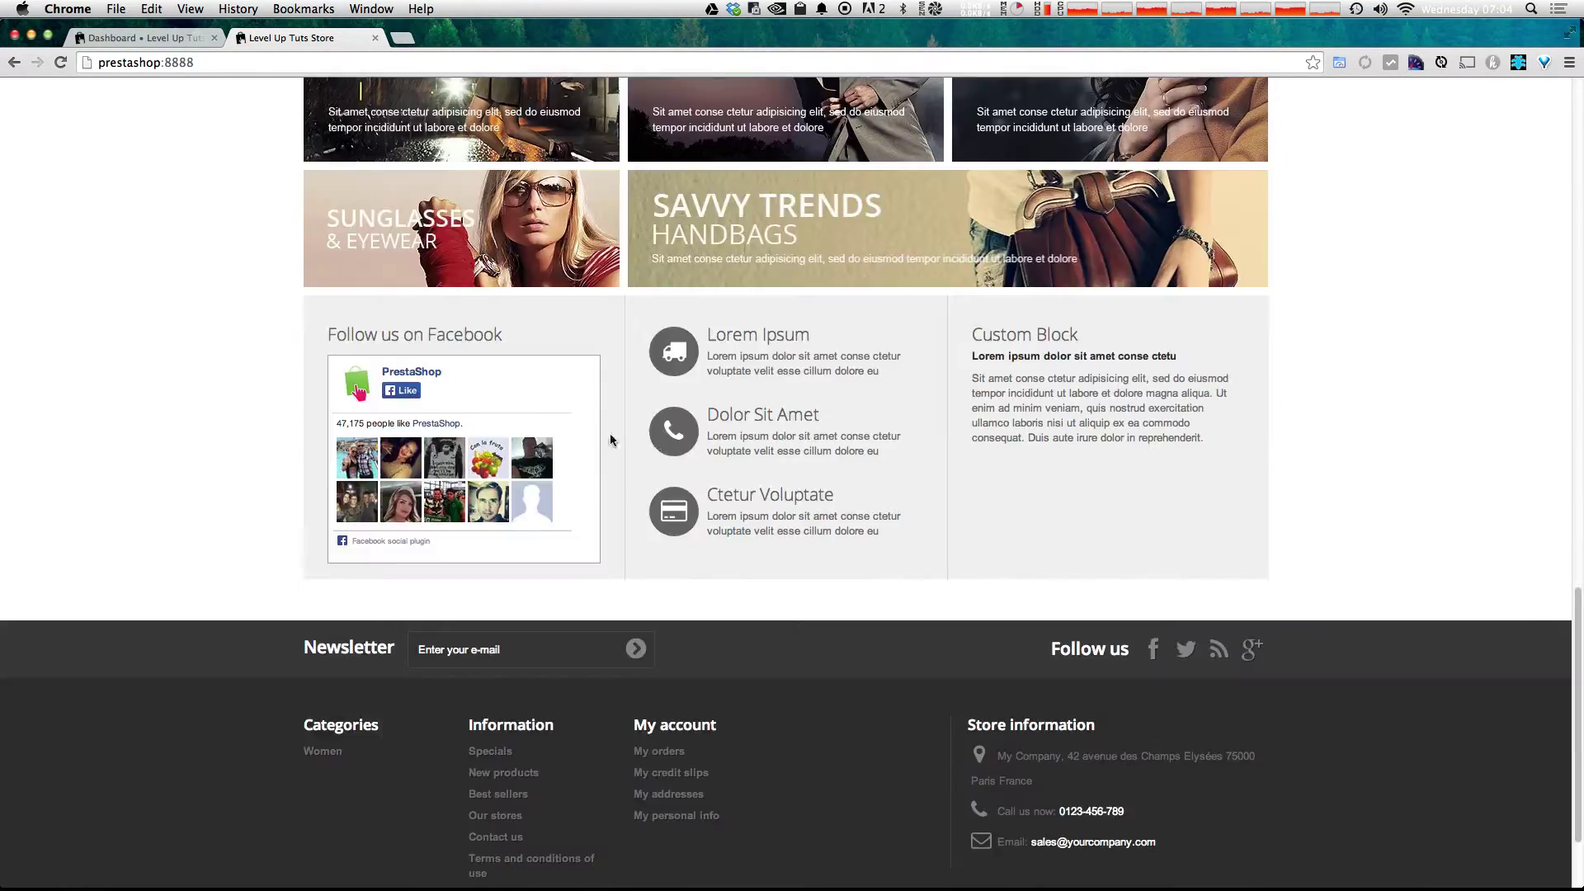
Try the newsletter e-mail signup field, then scroll back to the product list
click(490, 650)
scroll(1125, 545, up, 15)
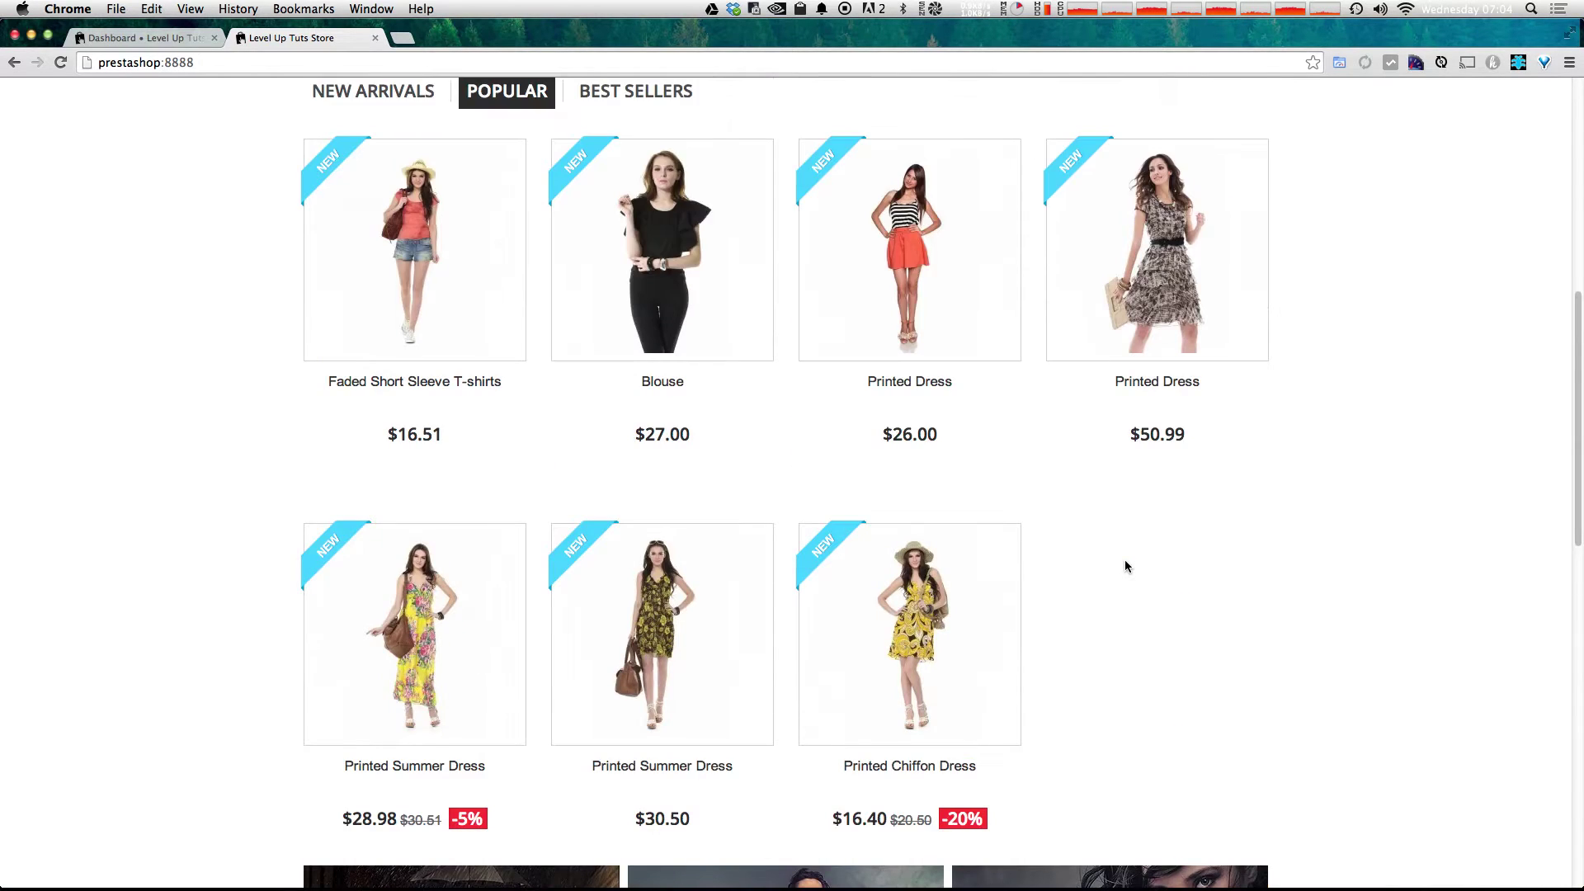
scroll(1126, 567, up, 4)
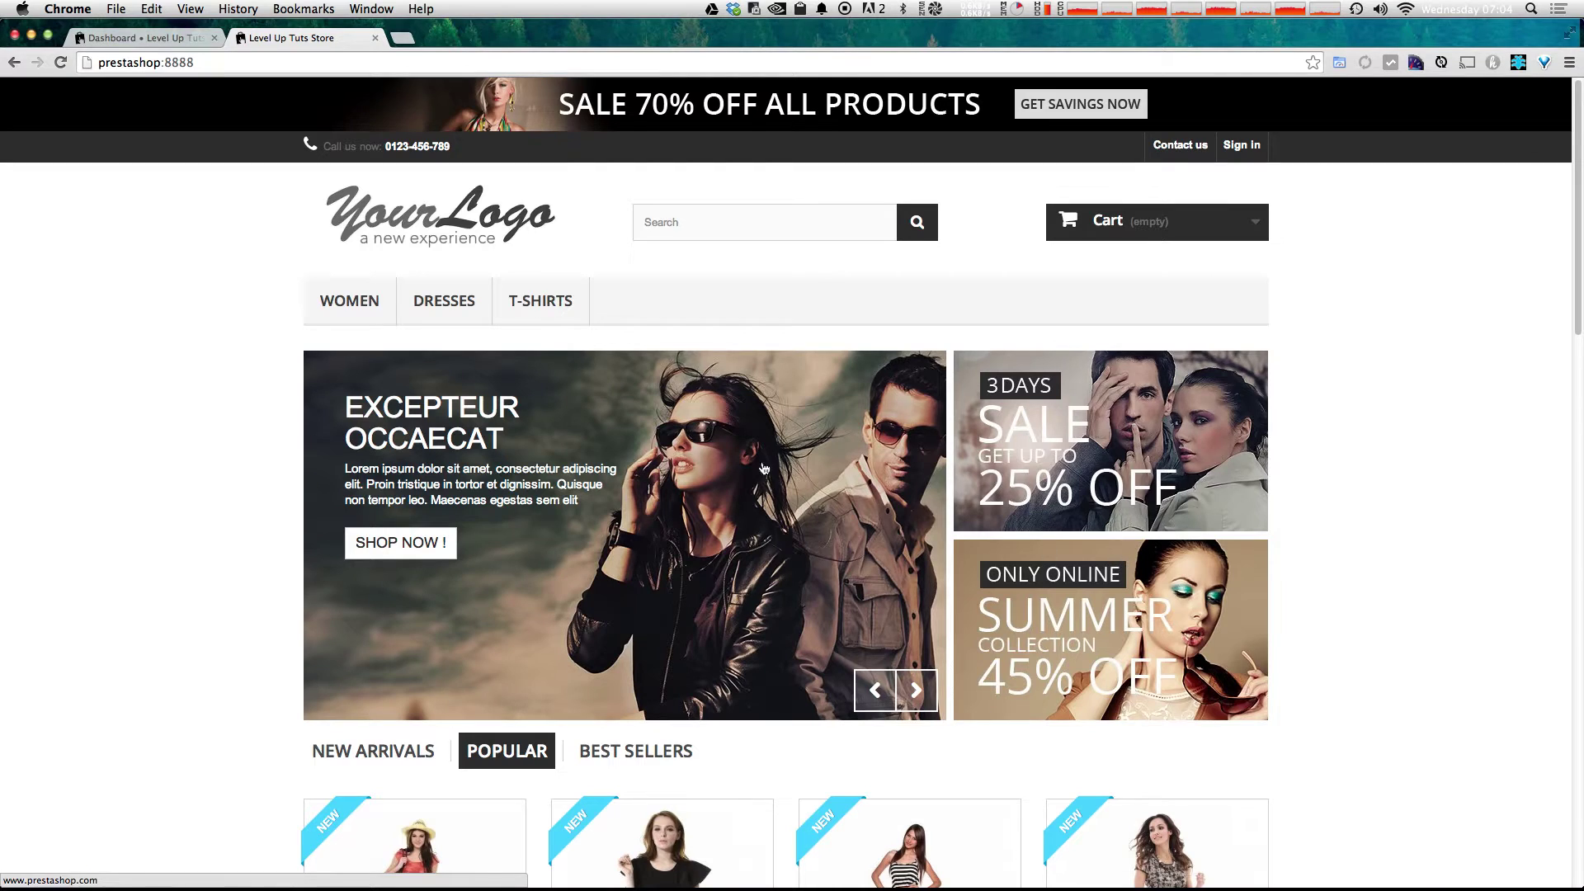
scroll(420, 633, down, 3)
Open the Faded Short Sleeve T-shirts page, browse its thumbnails and view the blue-shirt photo enlarged
click(438, 602)
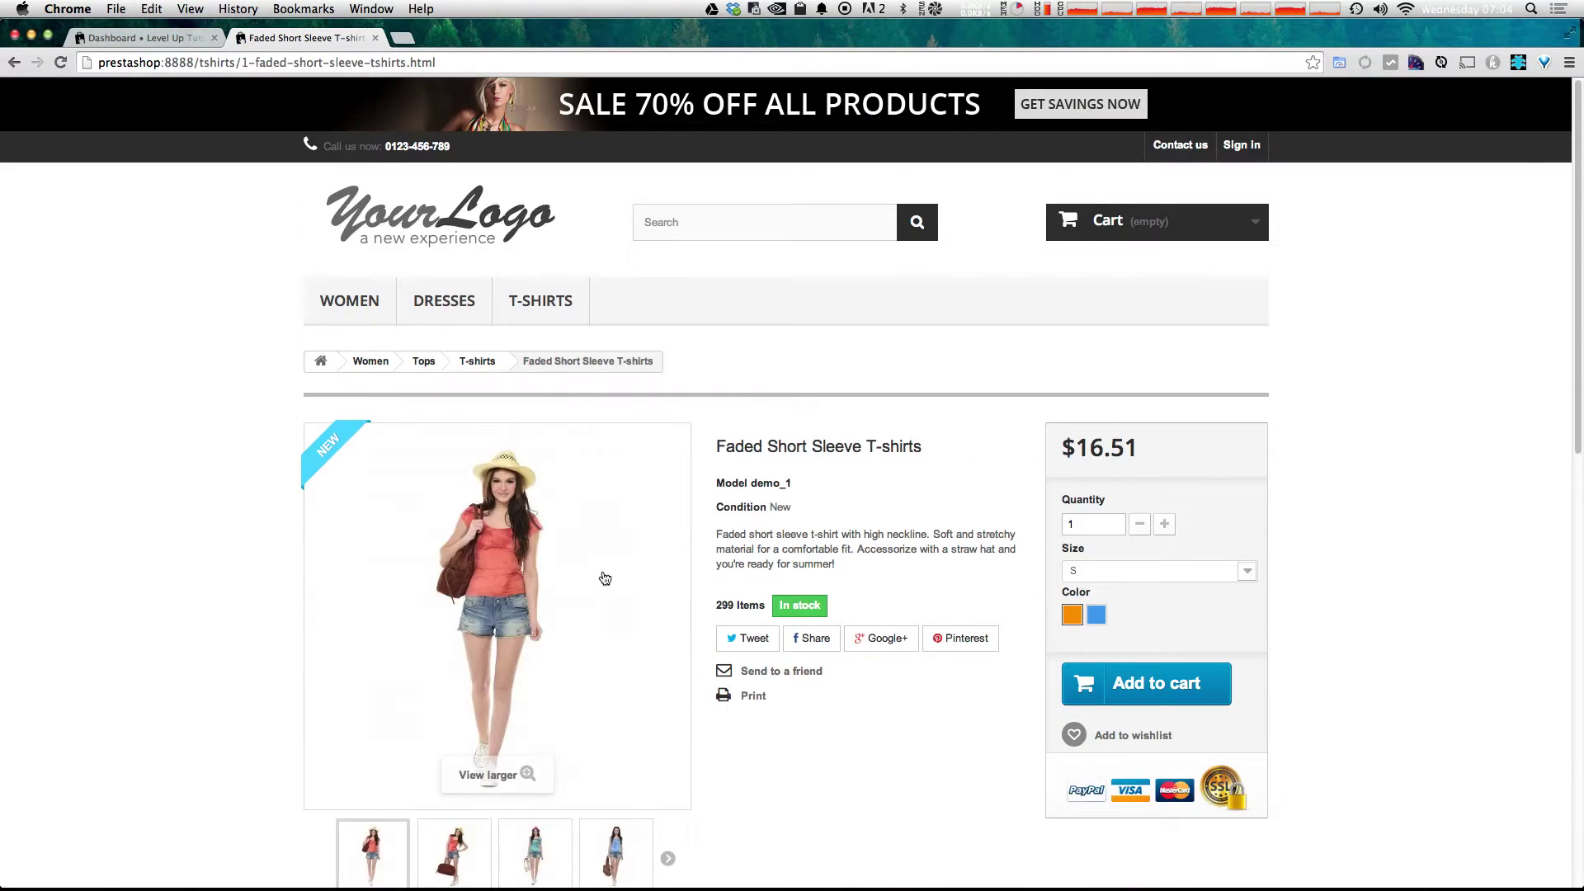
scroll(643, 577, down, 3)
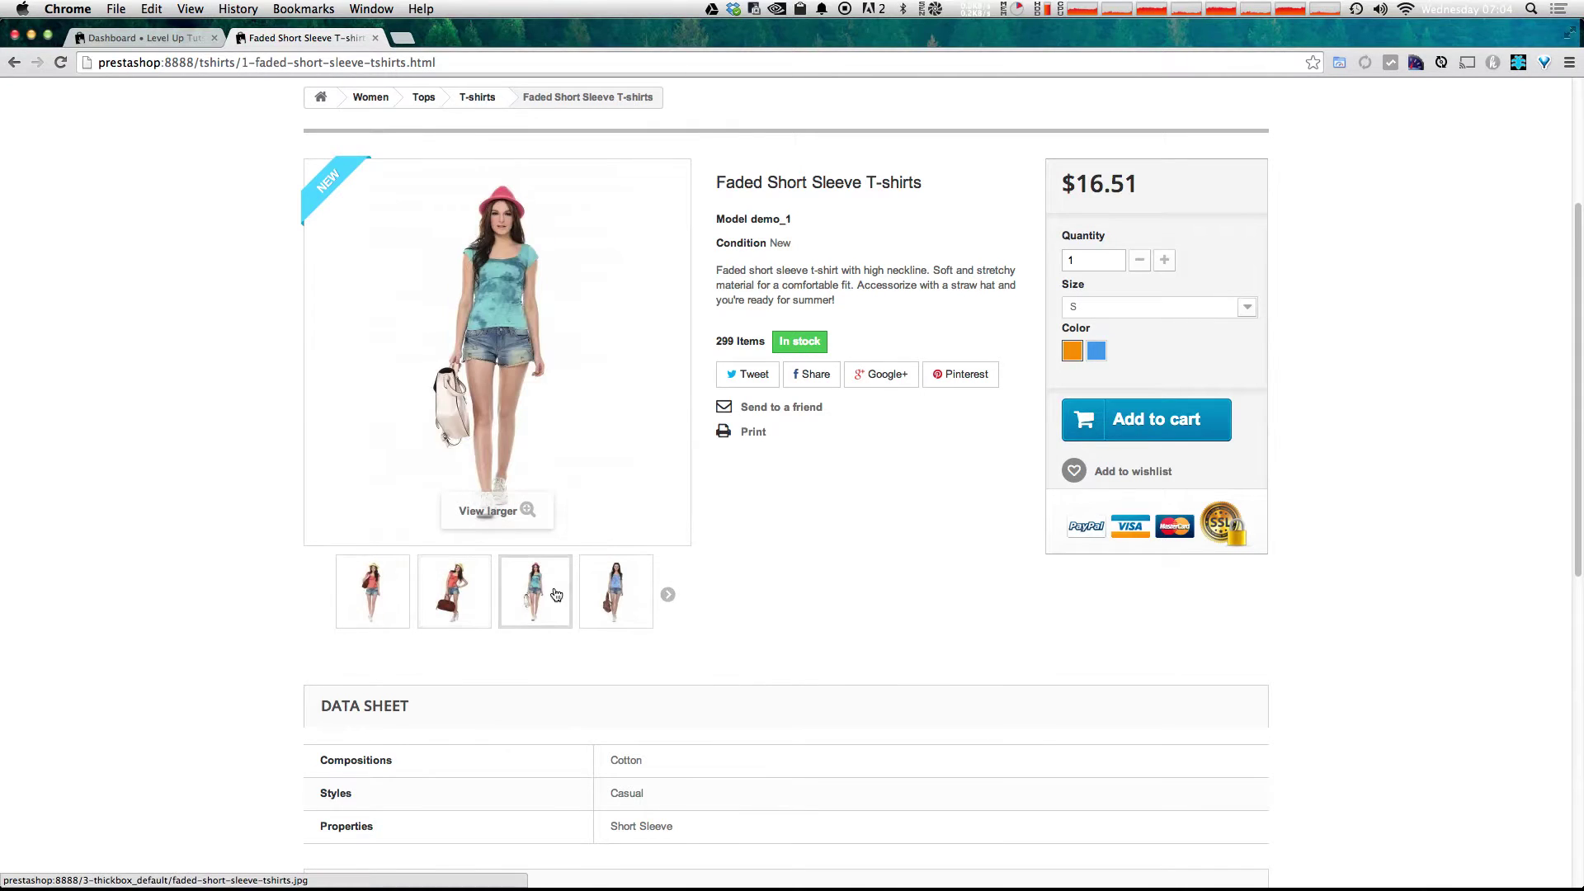
click(670, 595)
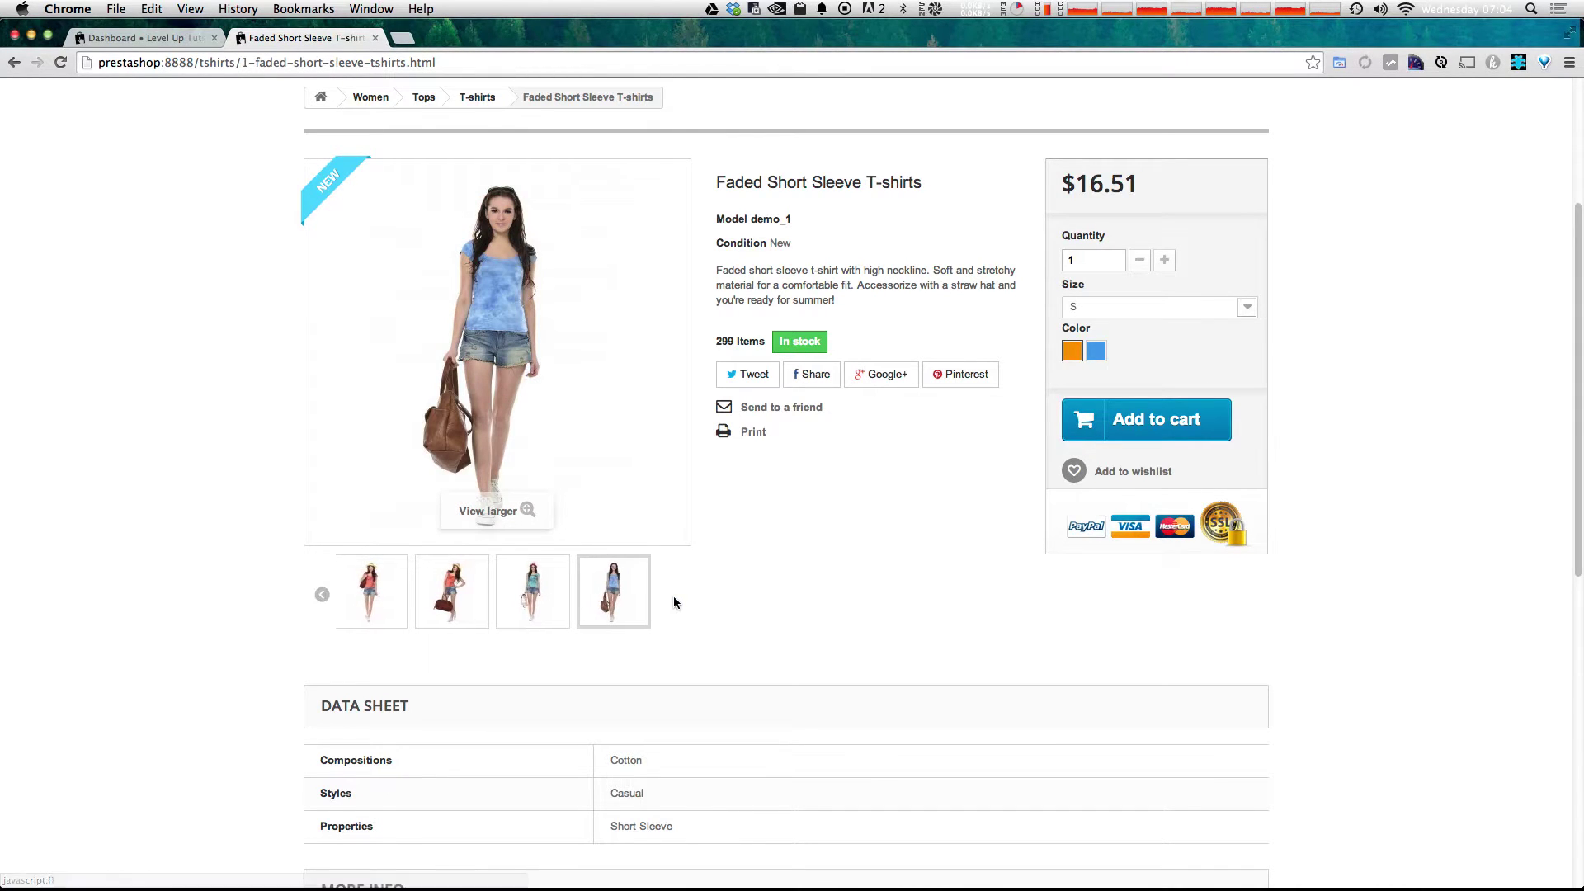
click(322, 595)
click(605, 602)
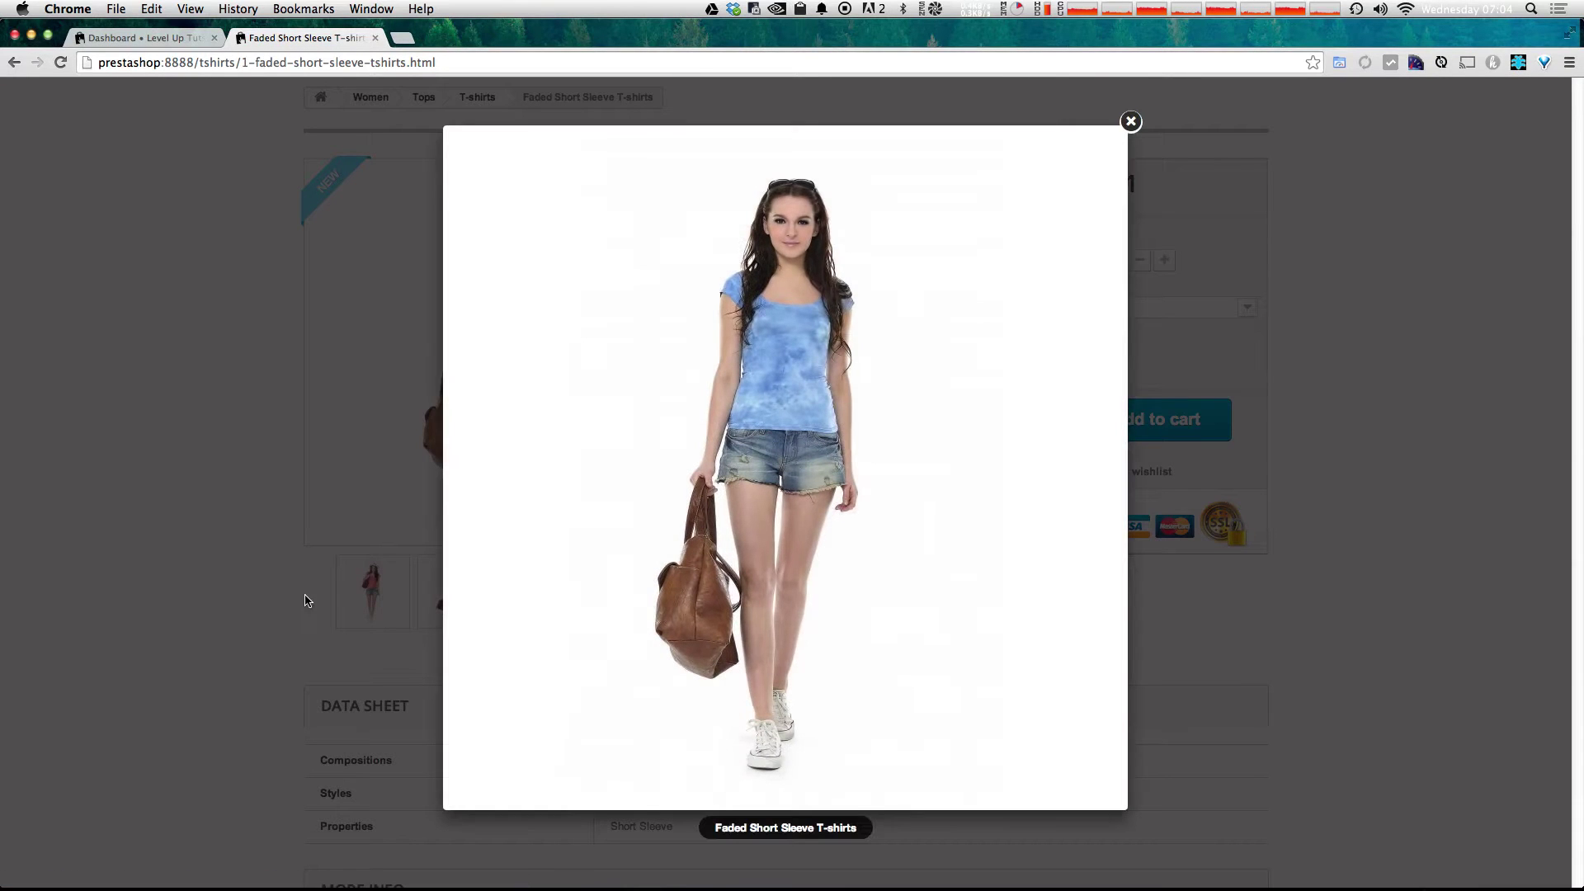
click(1131, 121)
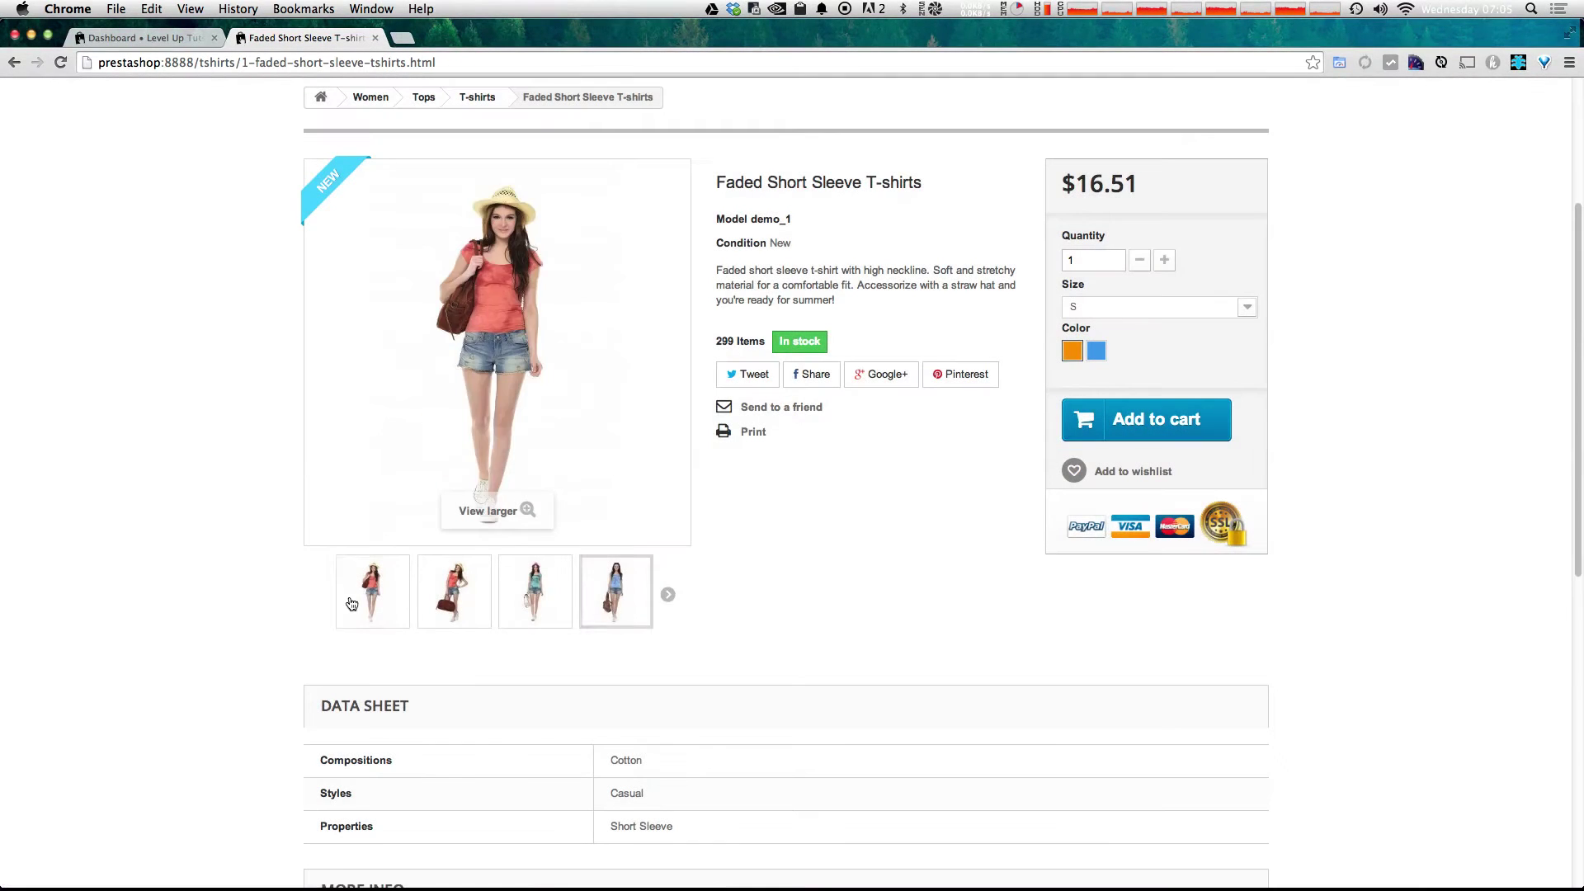
Enlarge the teal-shirt photo, step to the next image, and close the lightbox
click(667, 594)
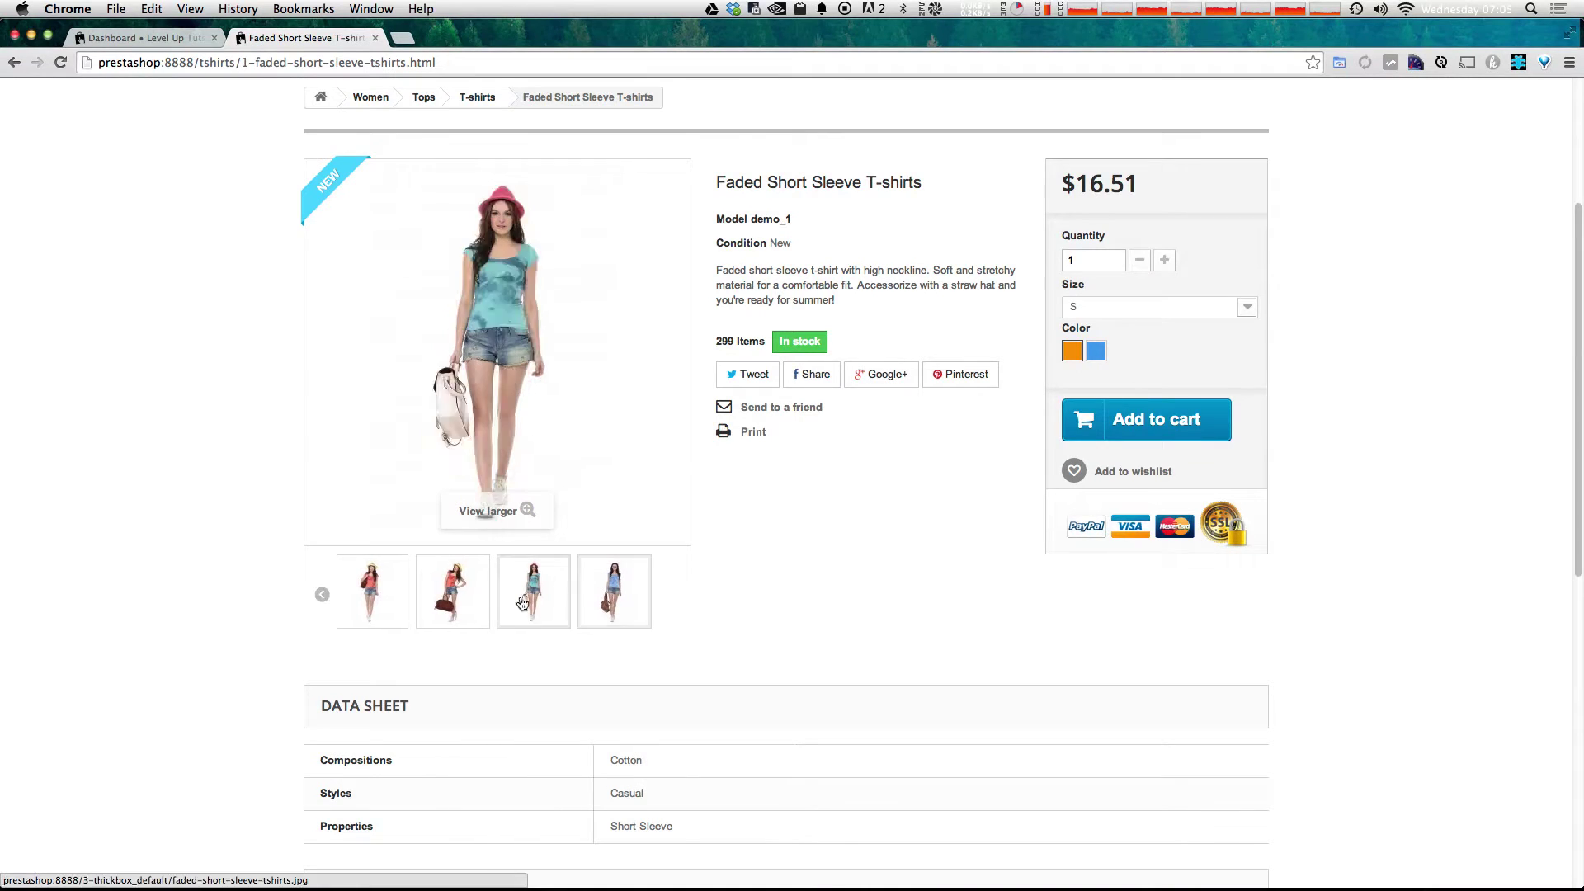
click(506, 523)
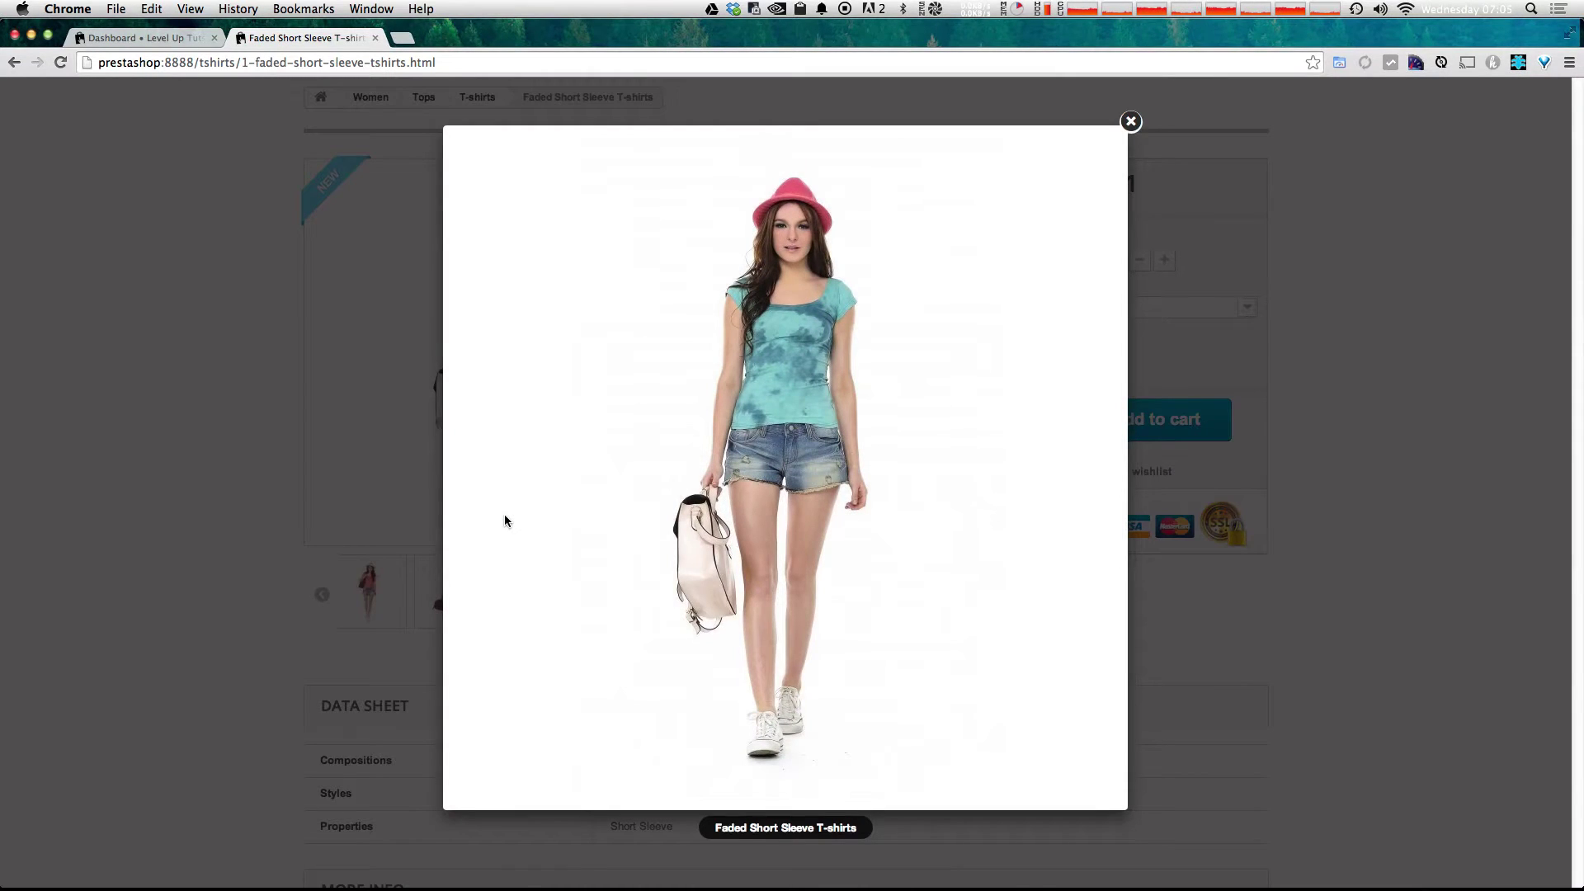
mouse_move(1062, 491)
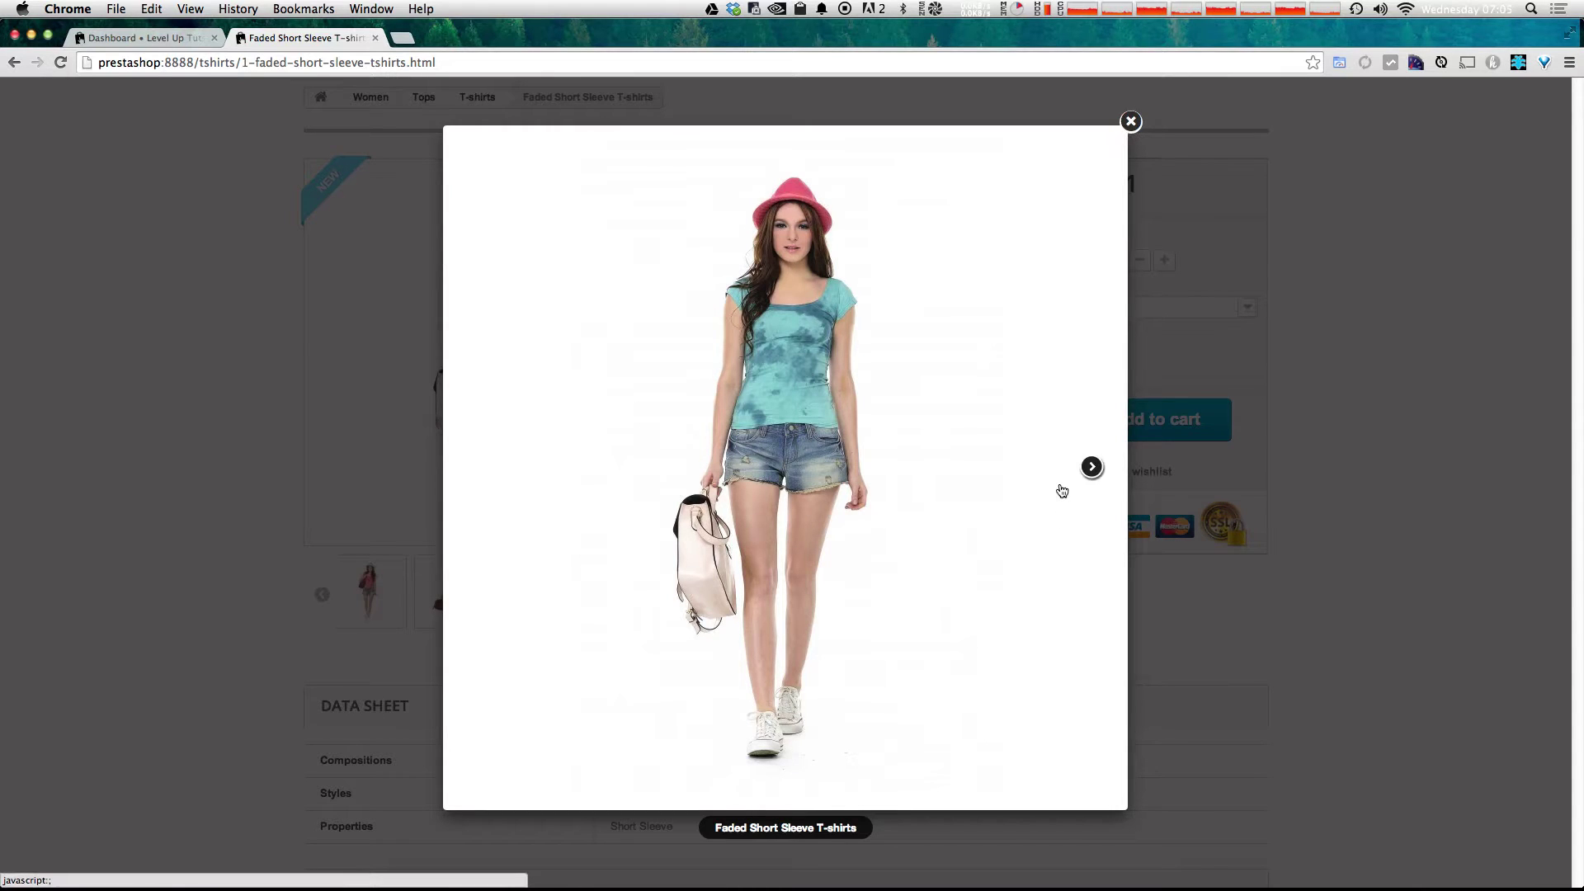
right_click(1091, 467)
click(1090, 467)
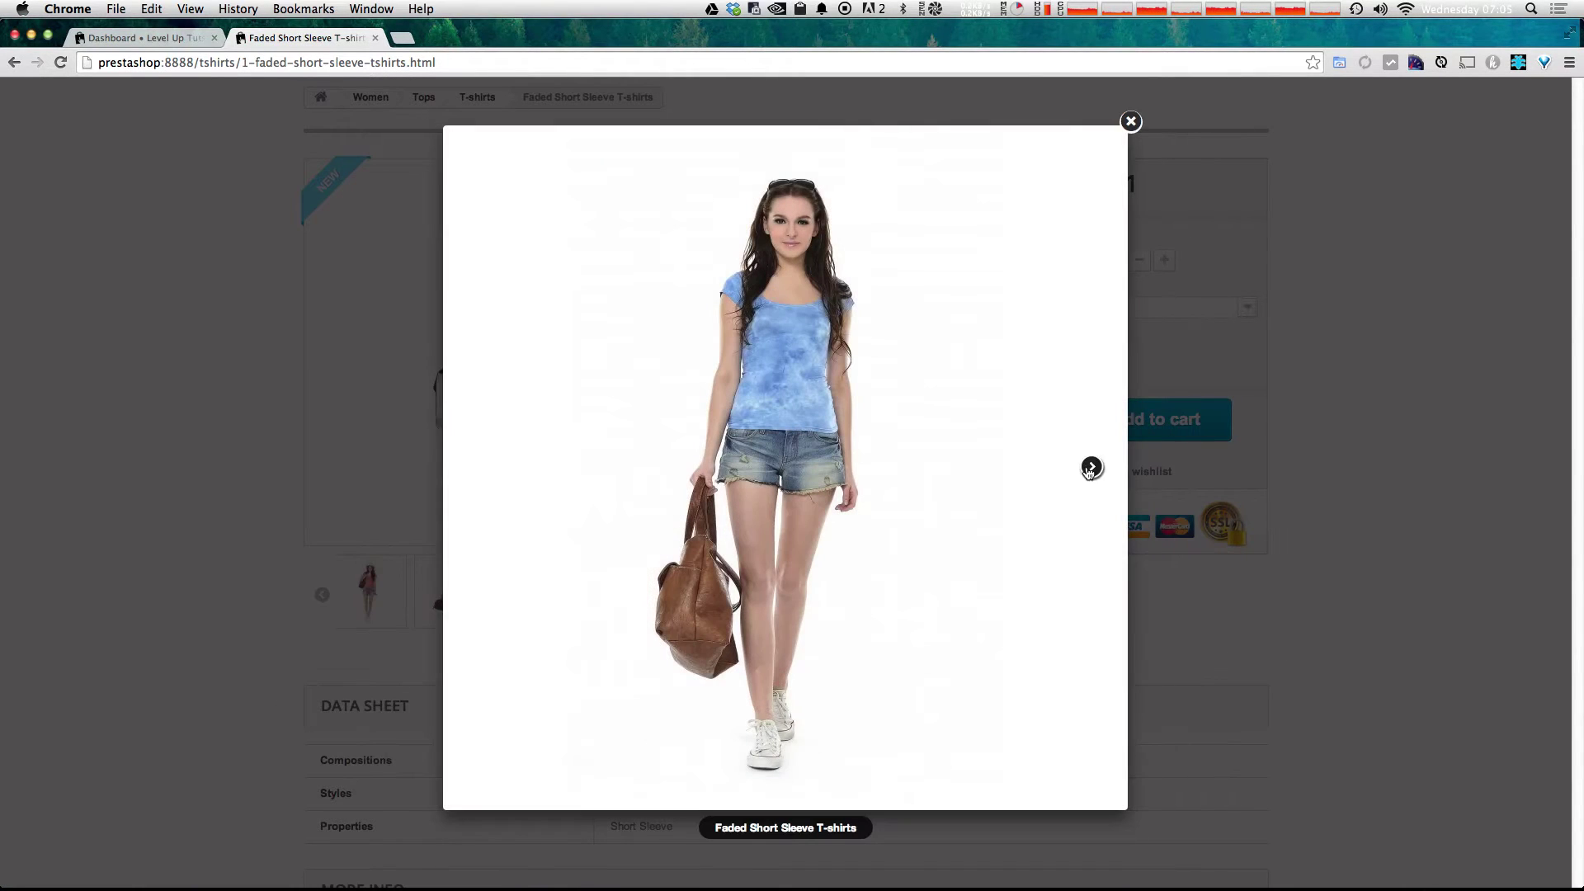
click(1130, 121)
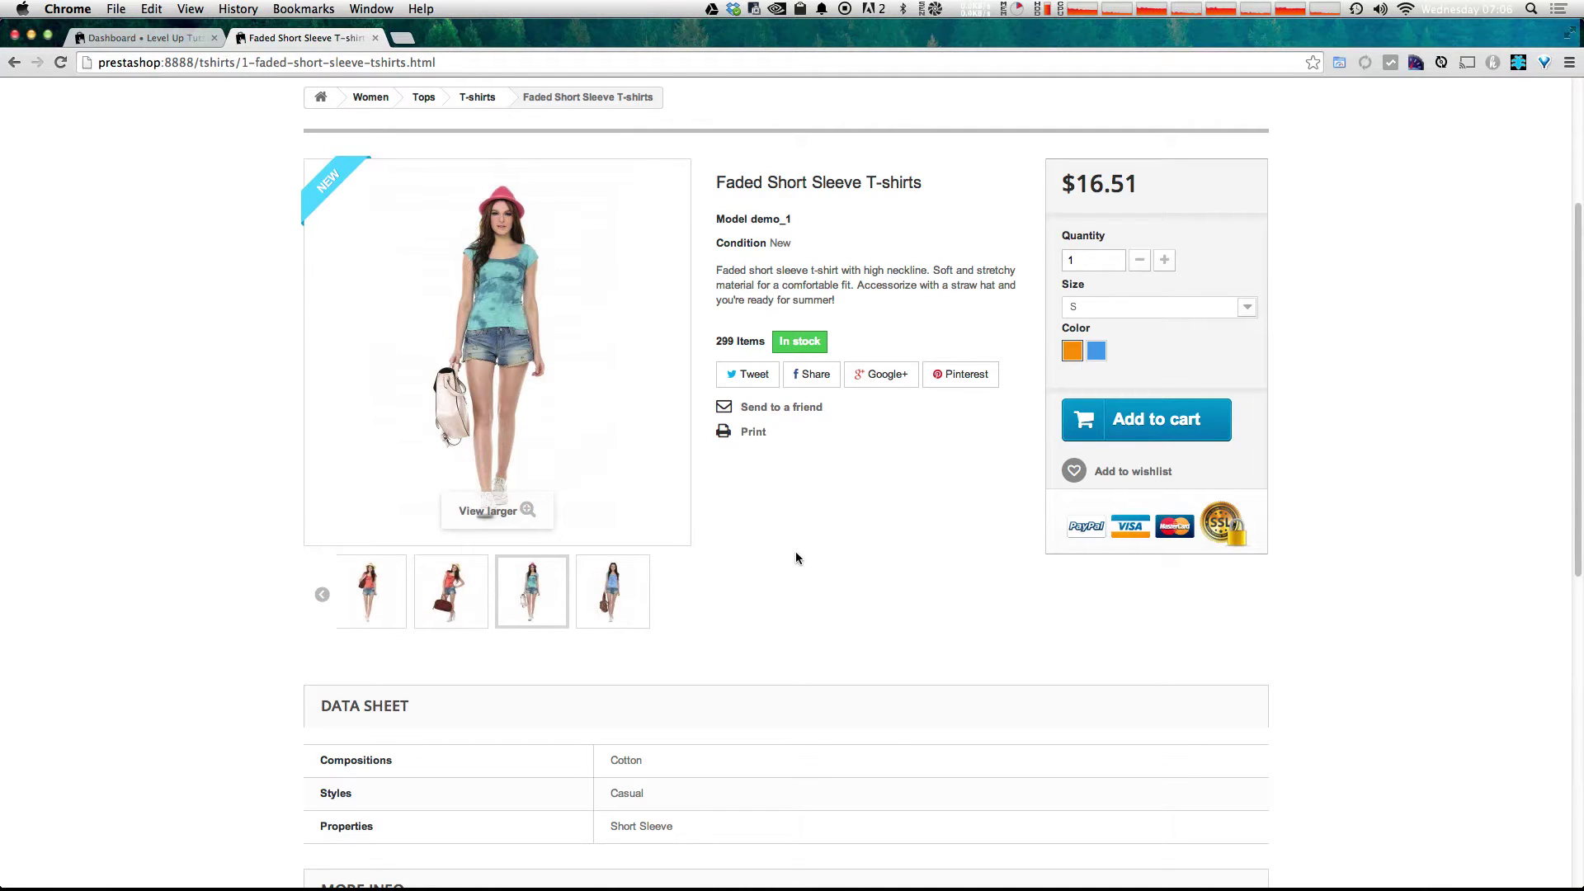
scroll(882, 561, down, 5)
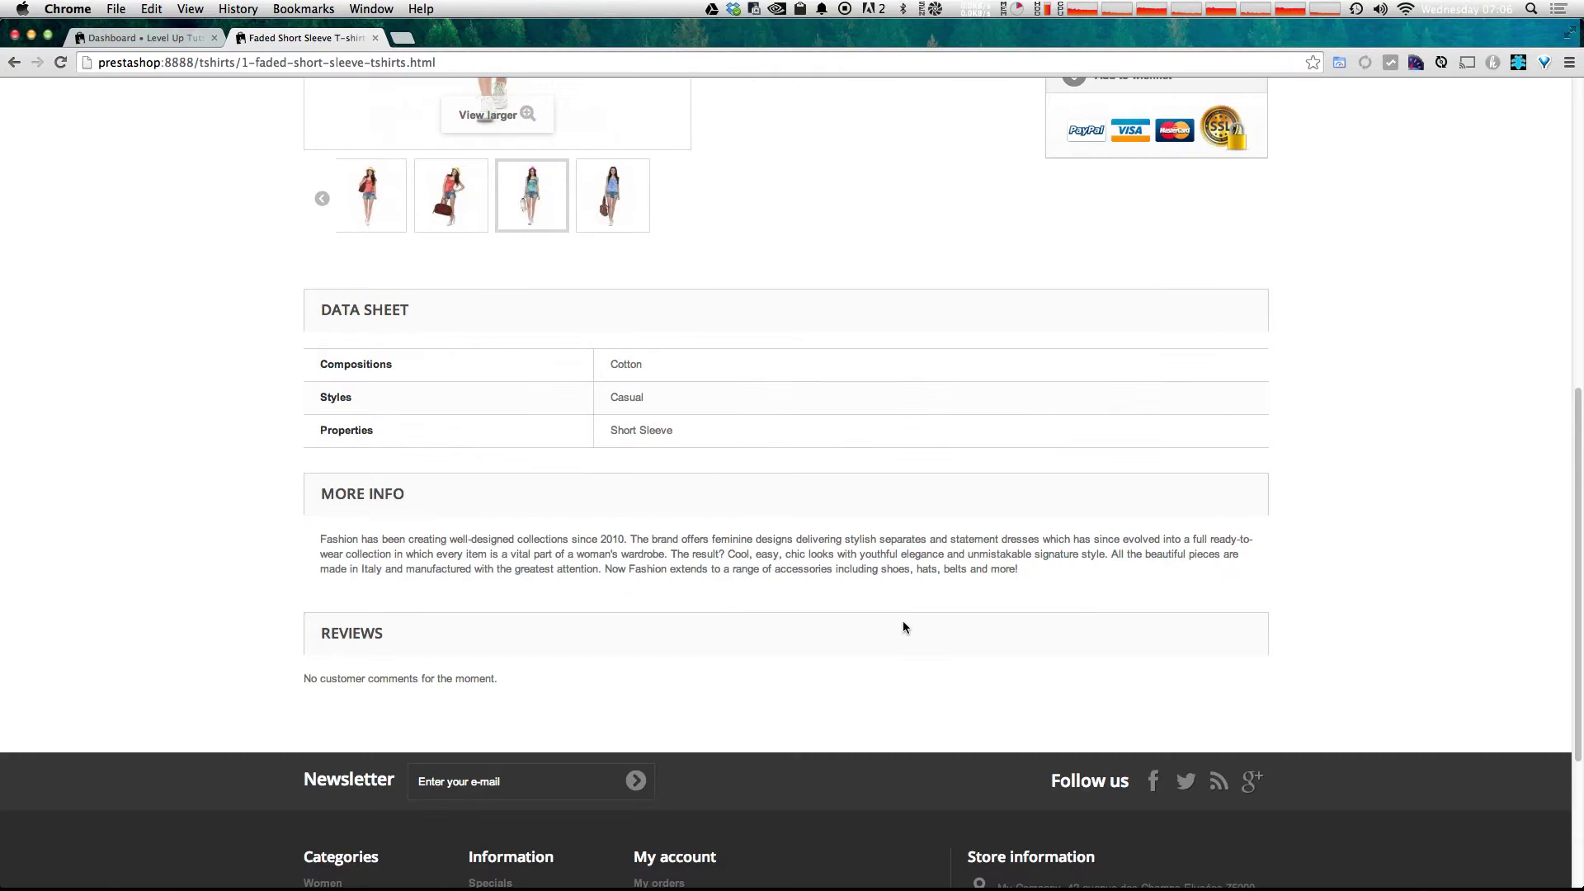
scroll(903, 620, up, 5)
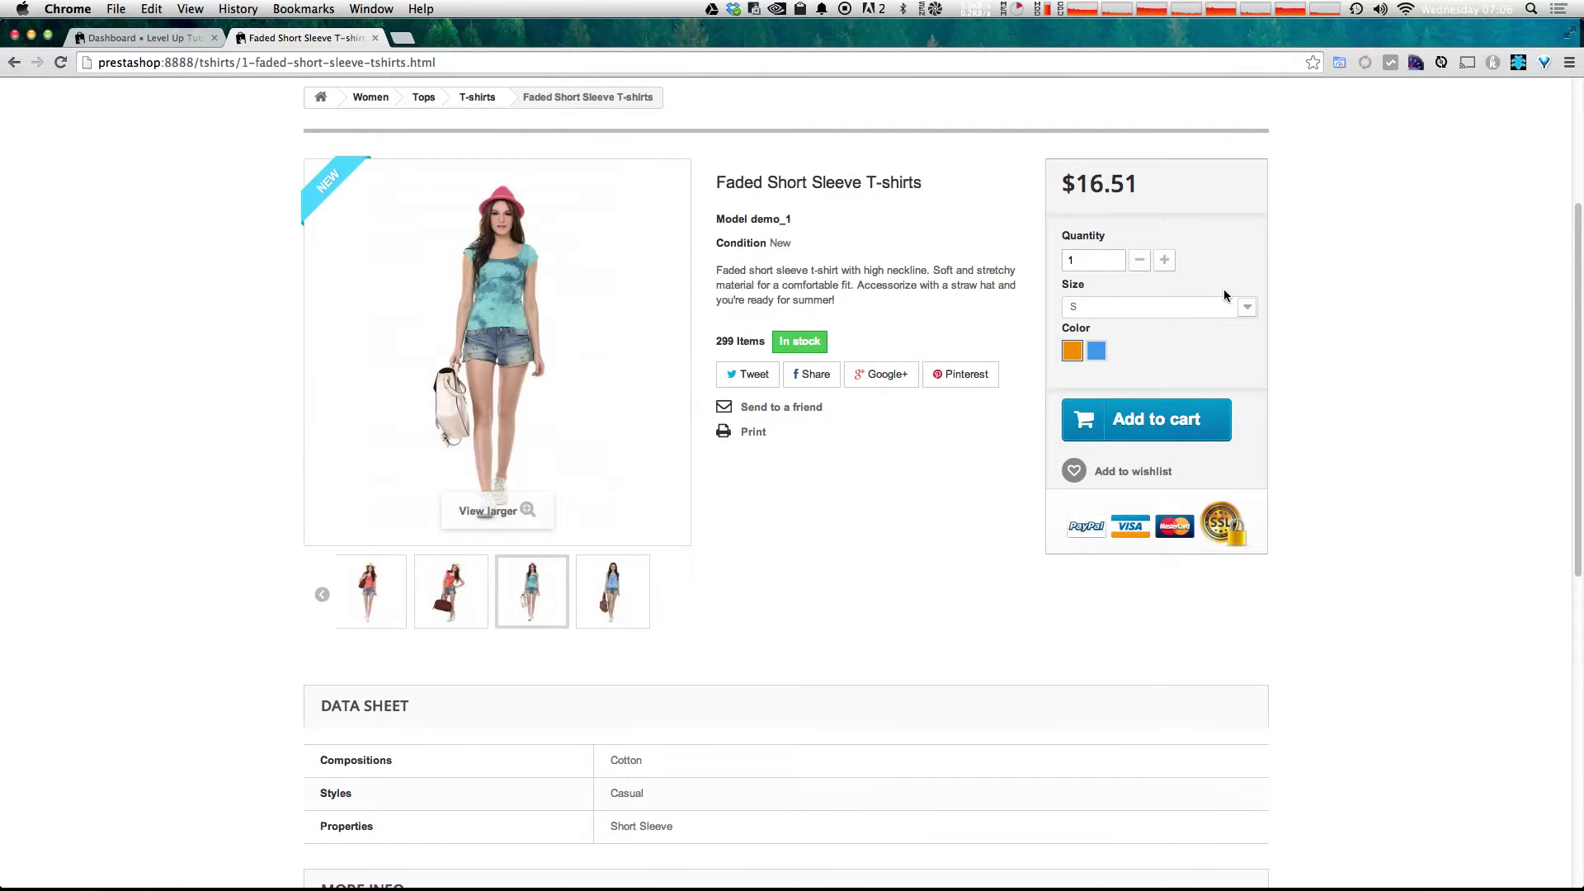
scroll(1227, 297, up, 3)
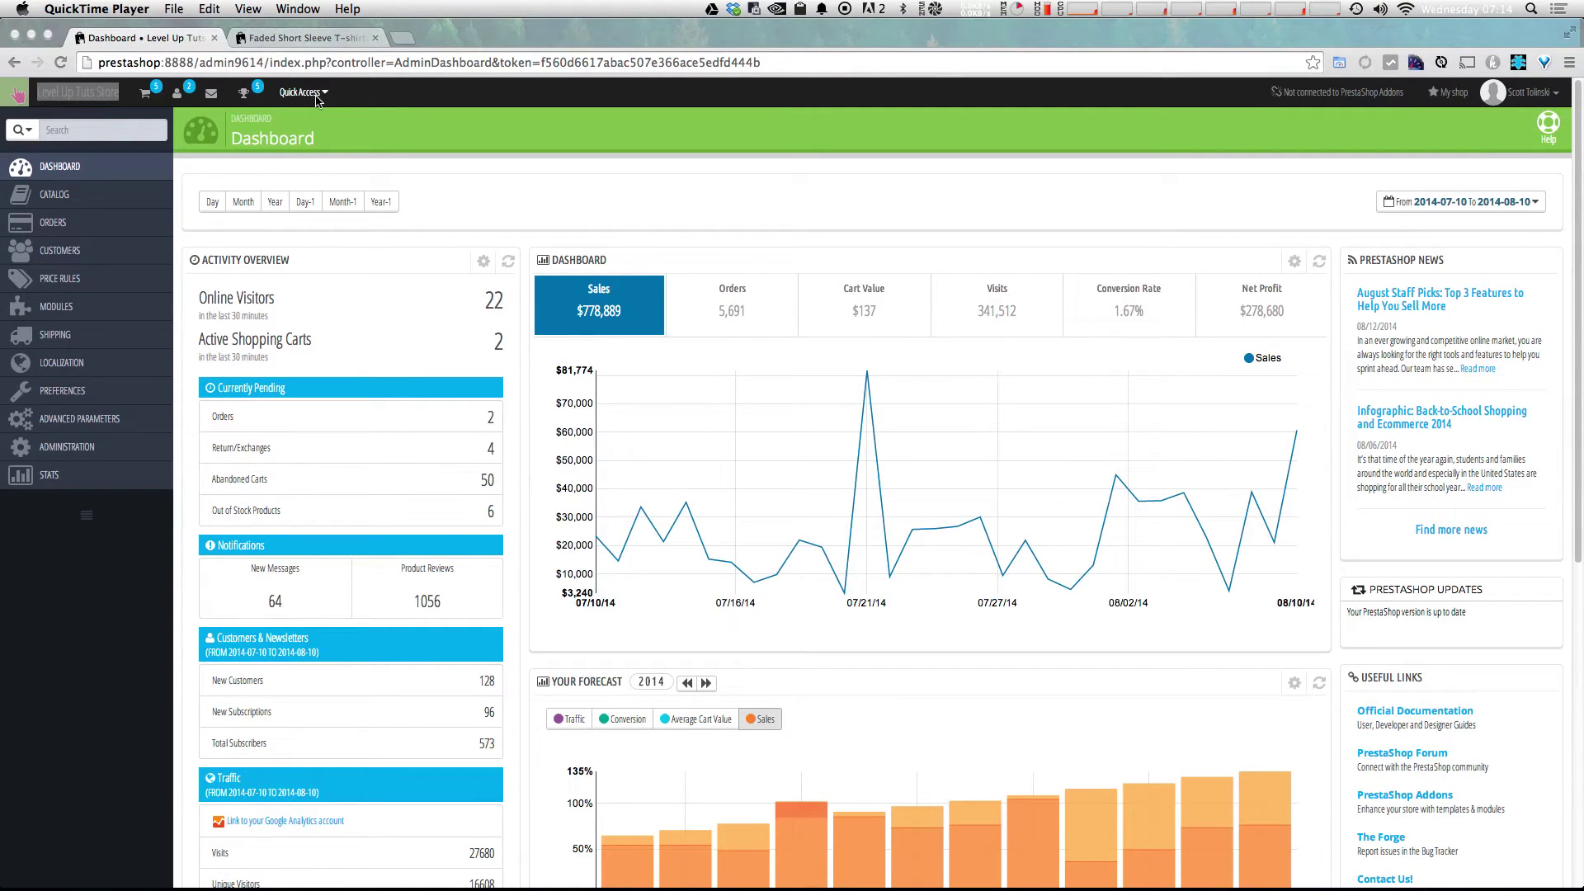
Check the orders, customers and messages notifications, then view Merchant Expertise at Level 1, 38%
click(153, 97)
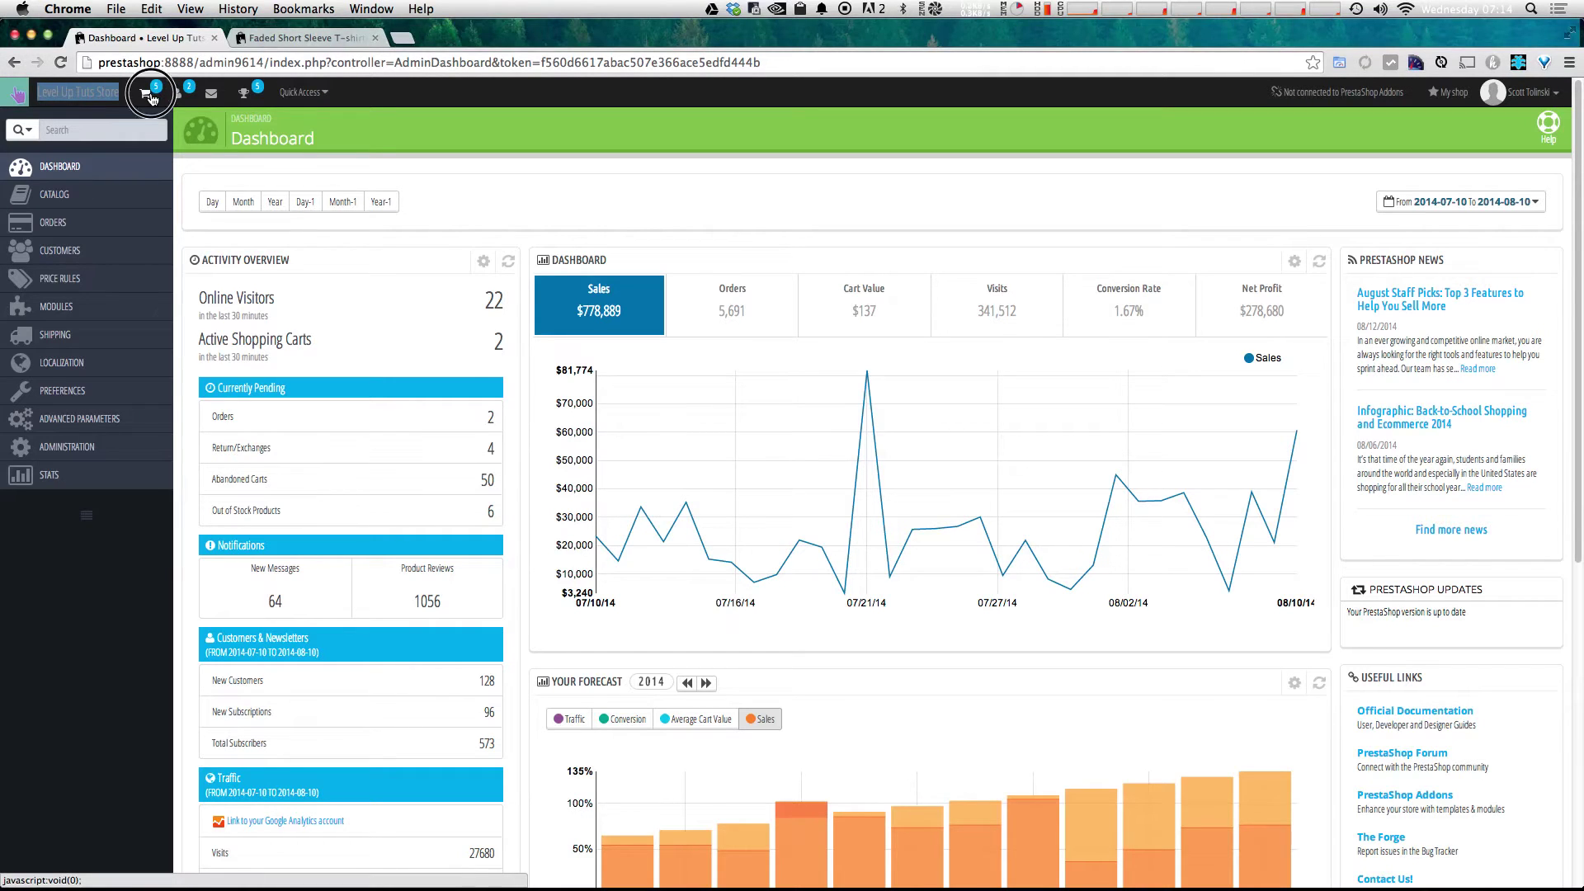
click(150, 96)
click(176, 97)
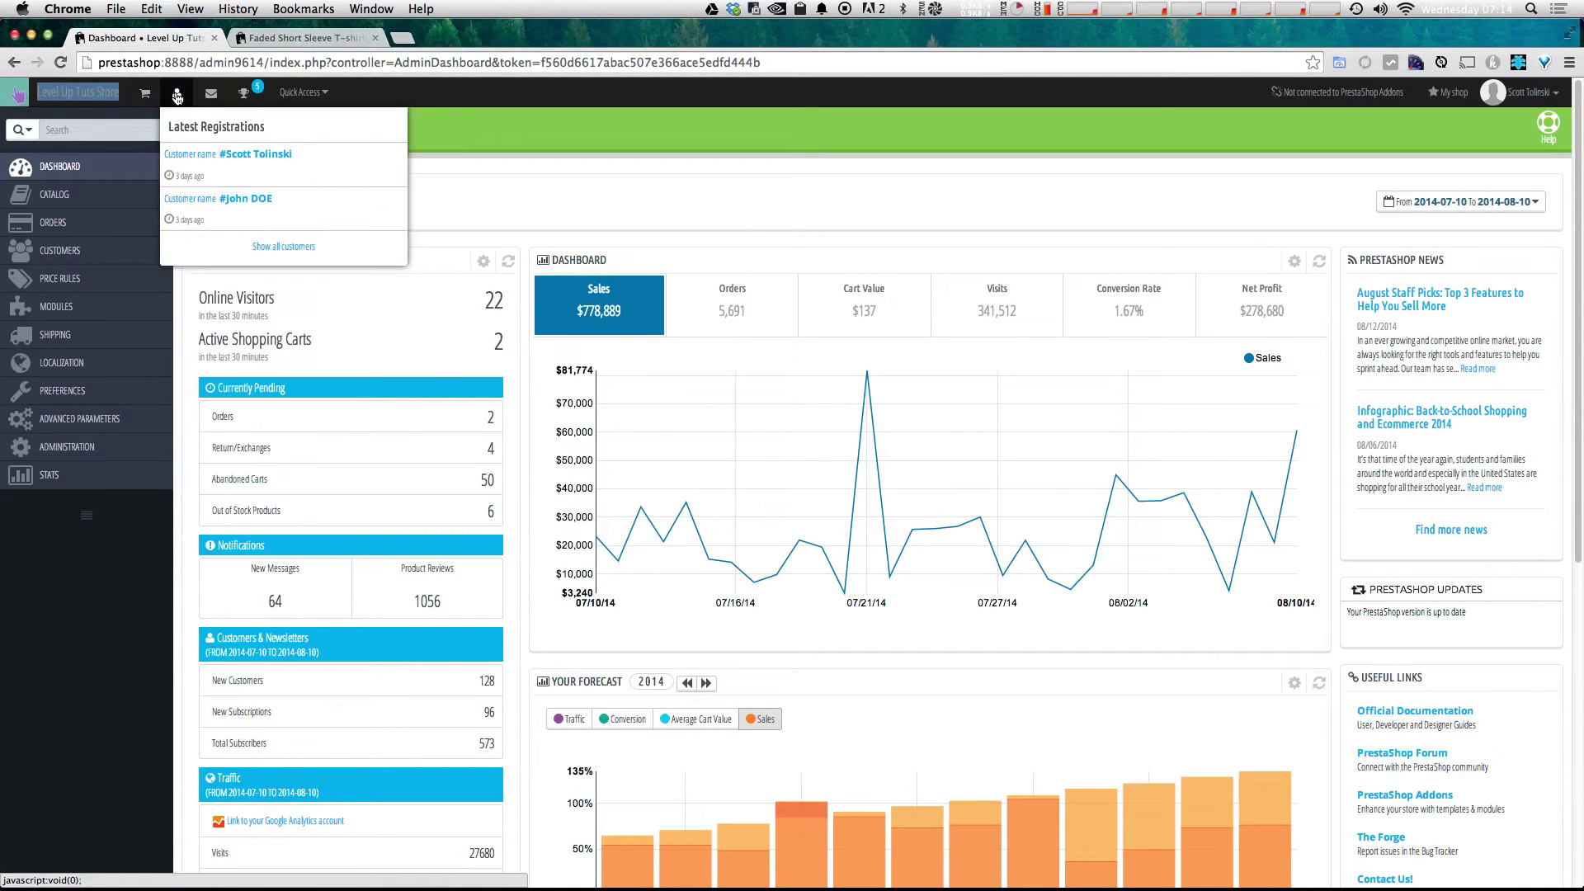
click(207, 97)
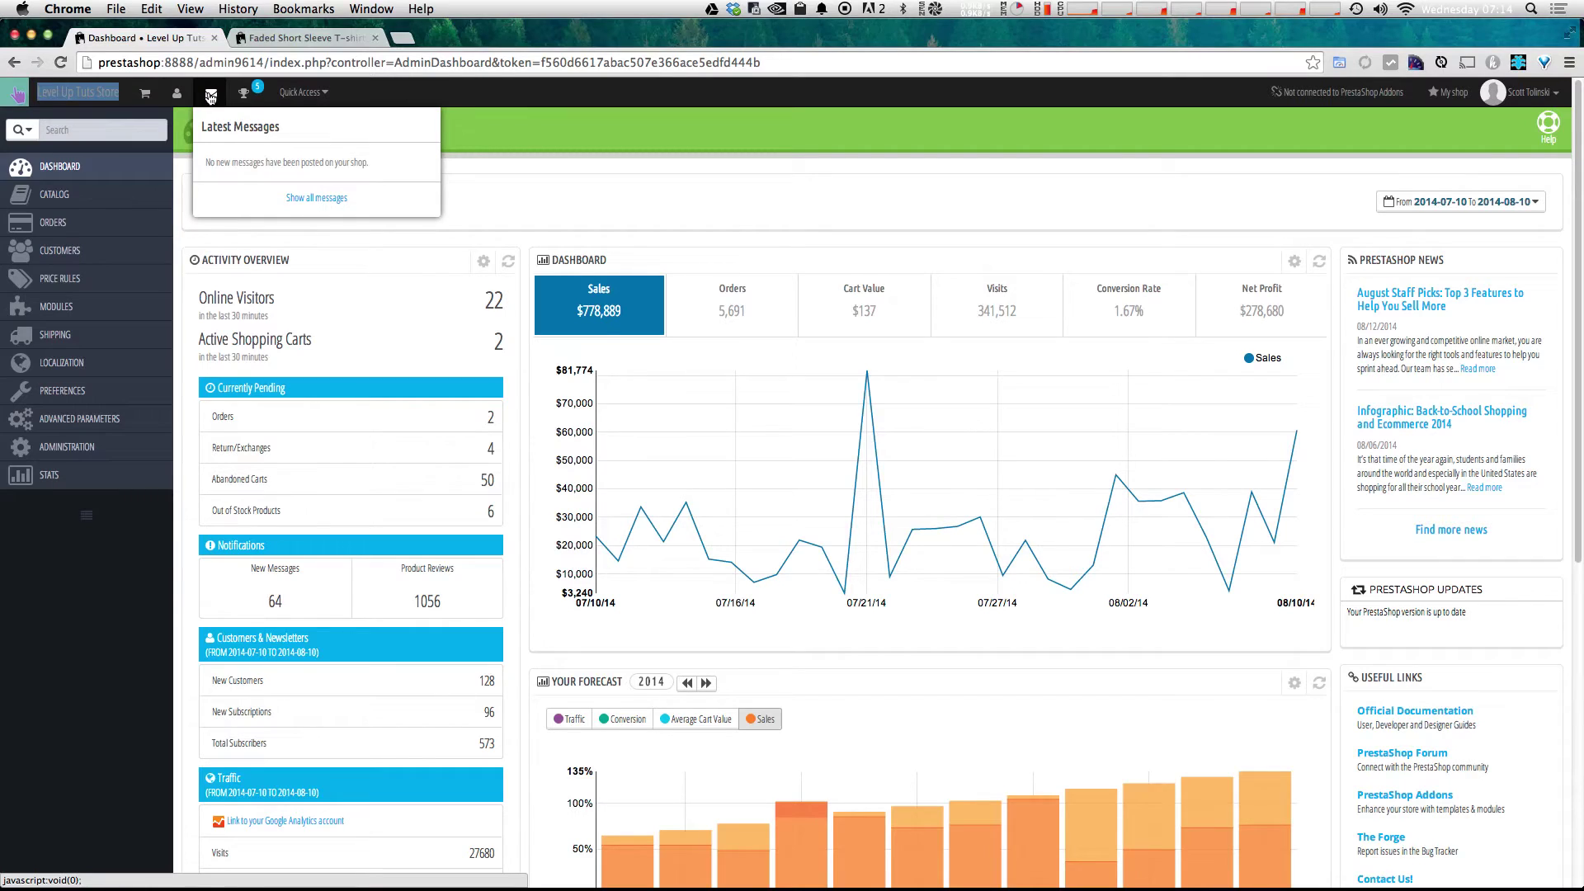
click(241, 97)
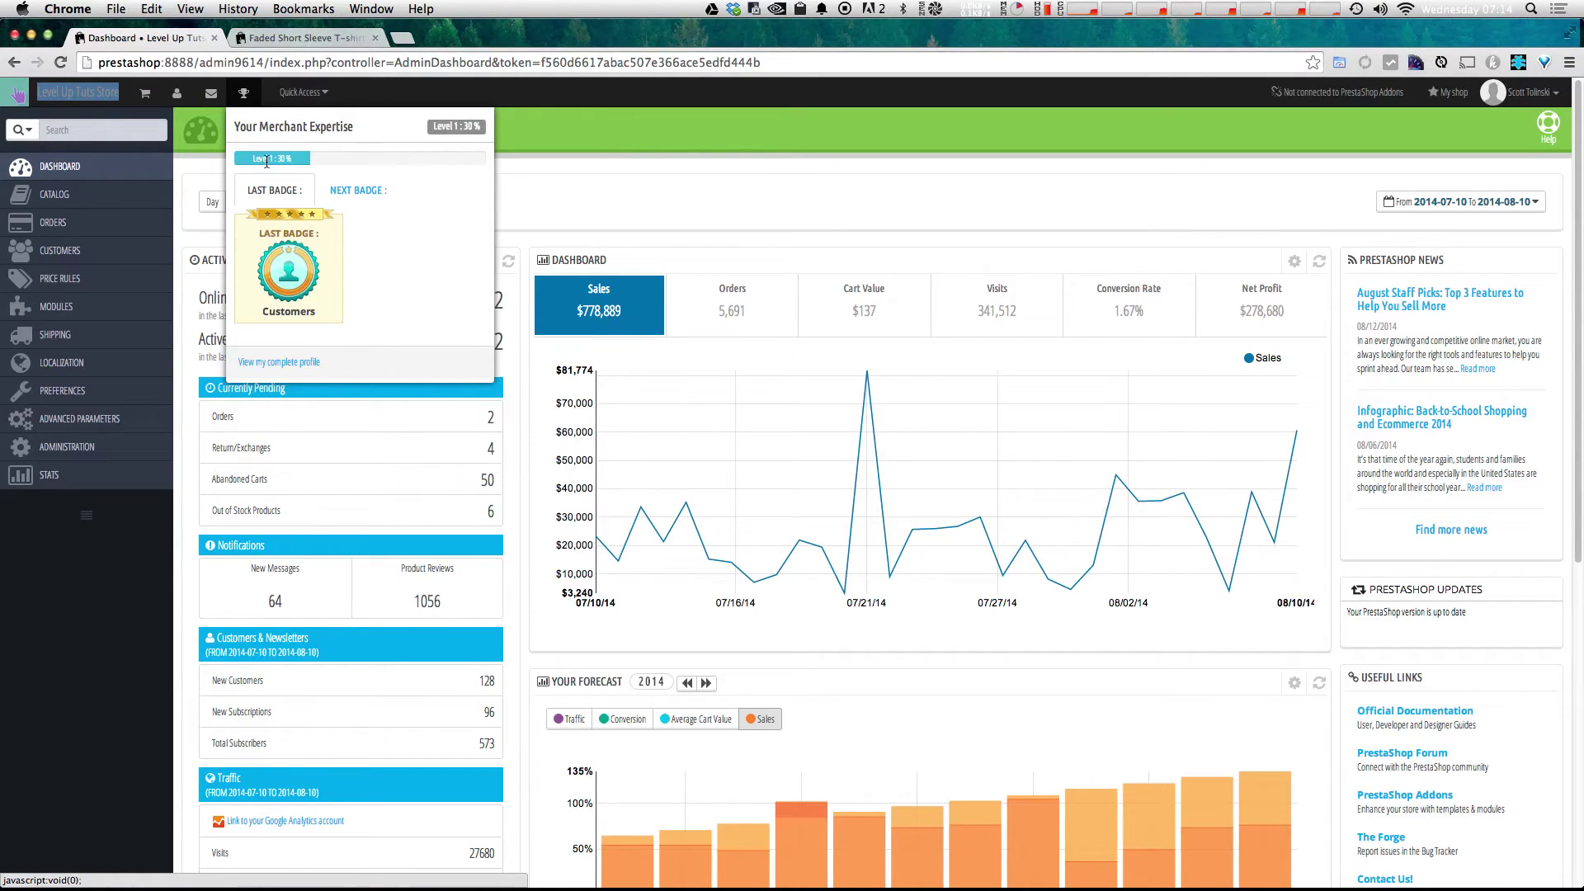
mouse_move(293, 281)
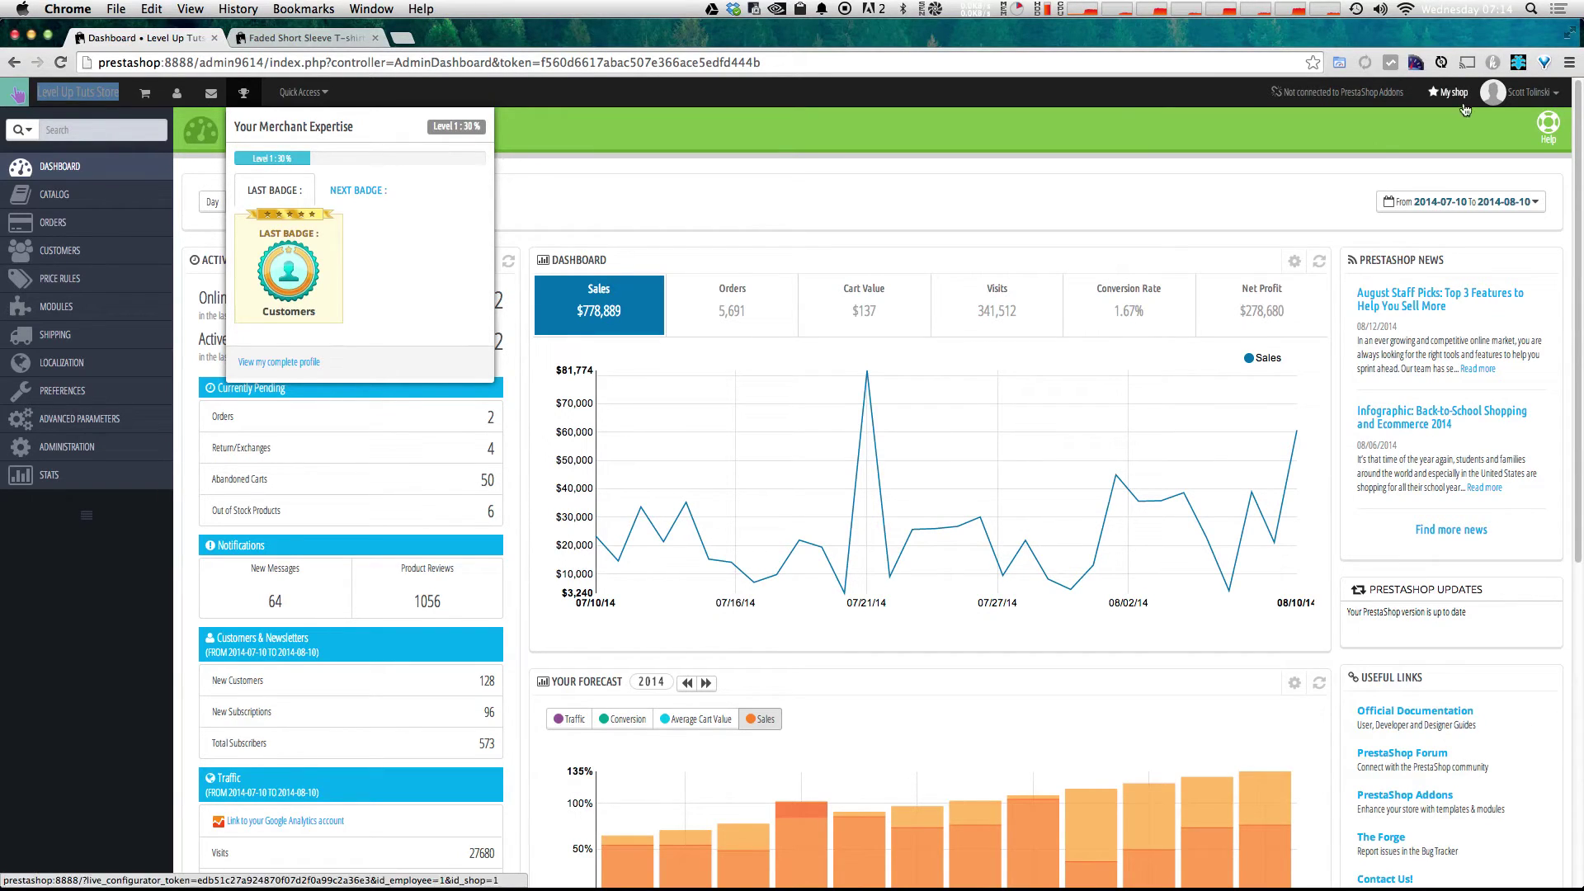
Open the admin help guide in a new tab, skim its intro, then return and close the expertise panel
right_click(1559, 130)
click(1337, 137)
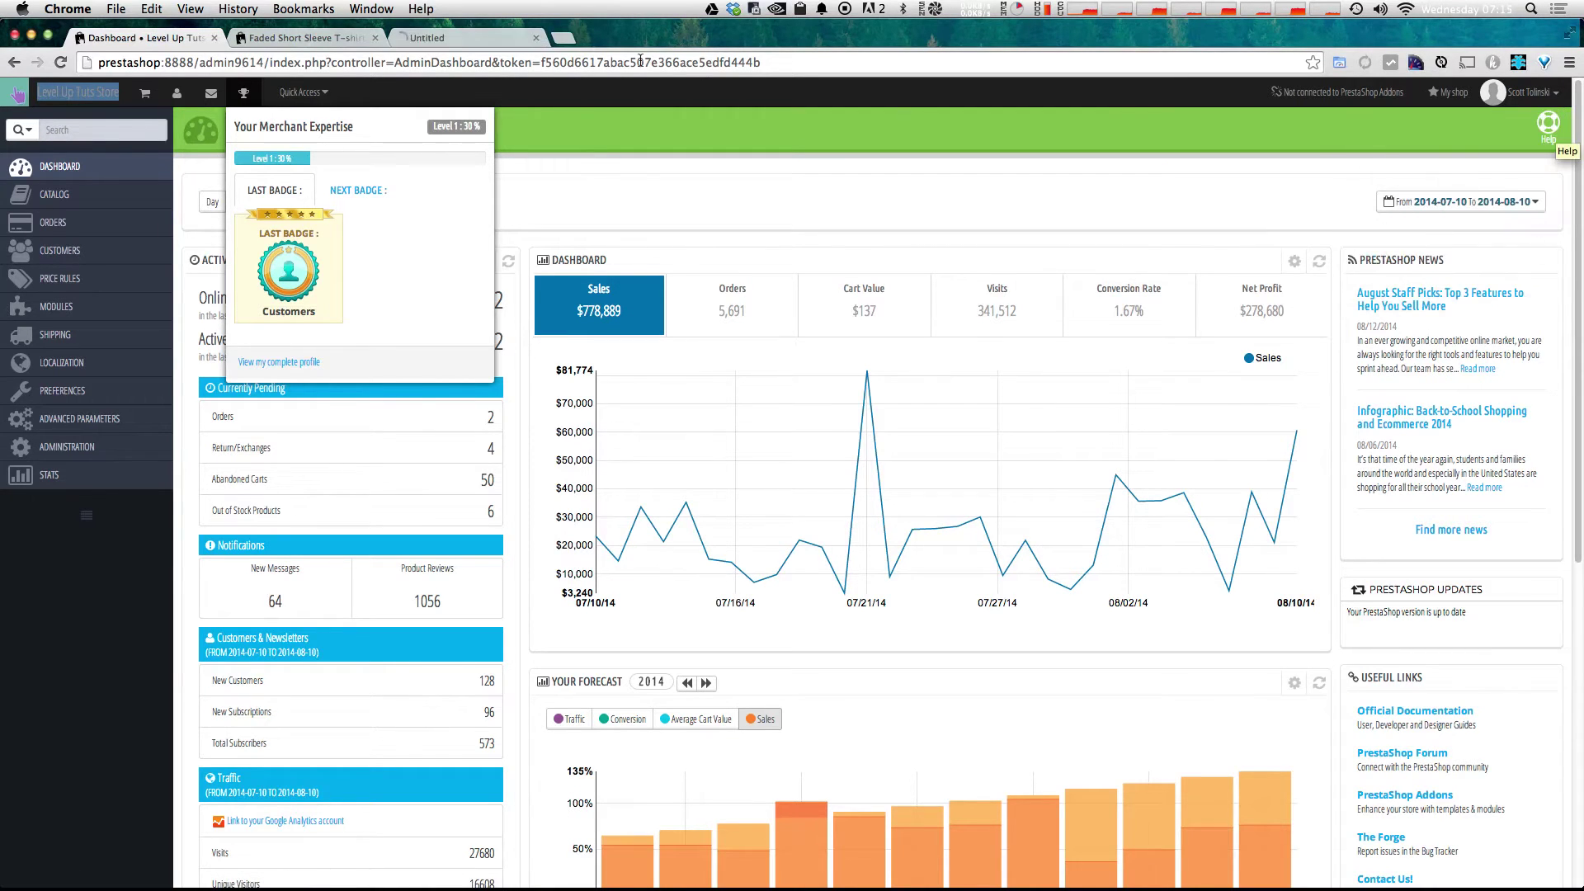
click(418, 38)
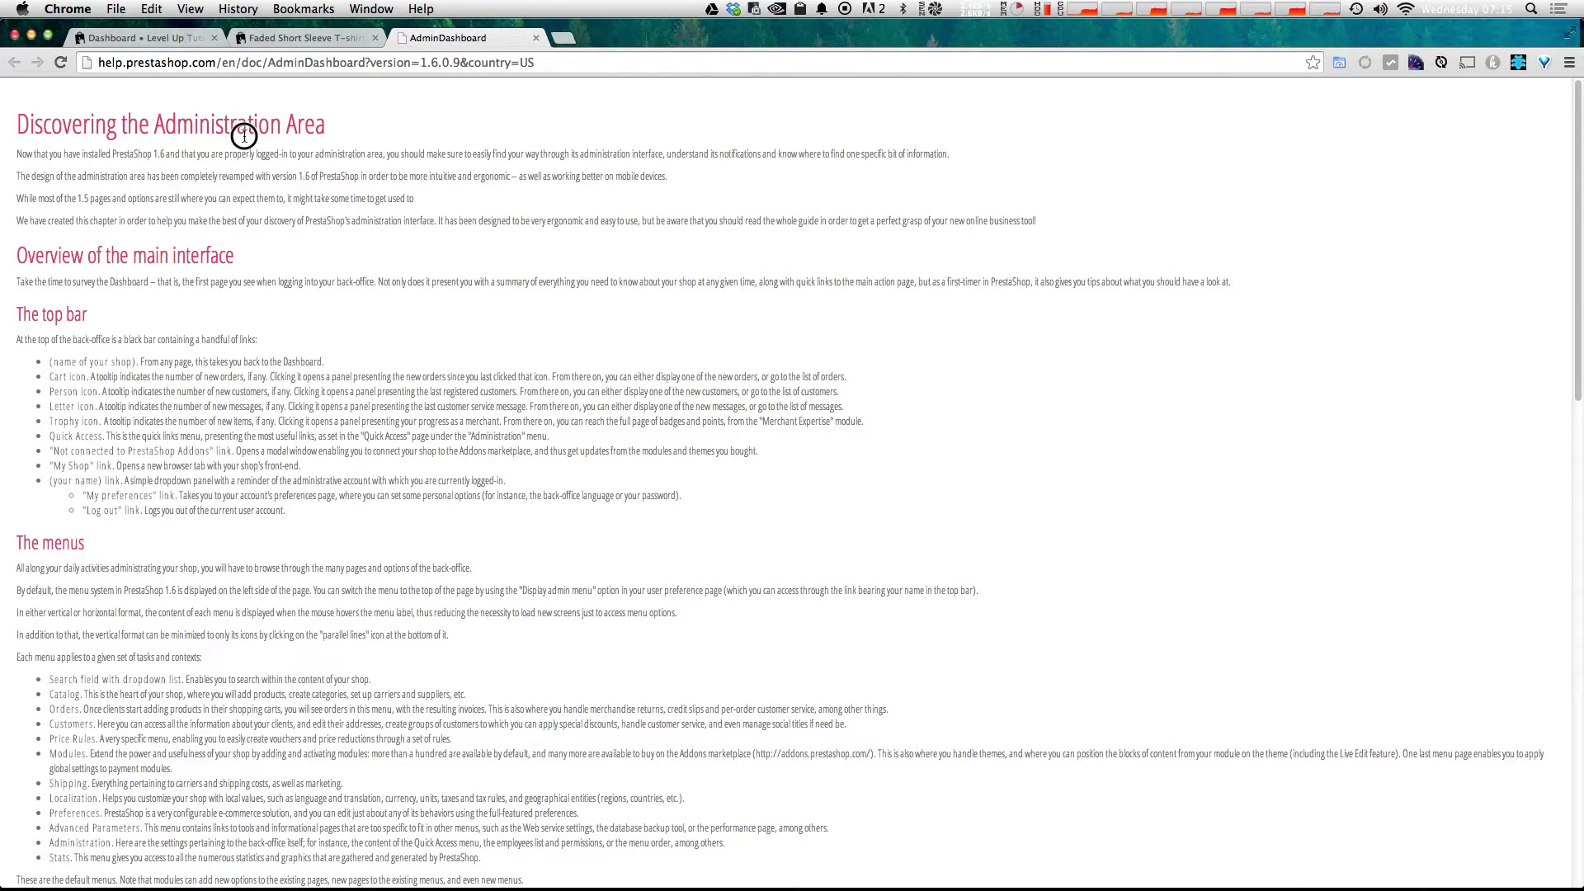
drag(244, 135, 315, 378)
click(140, 37)
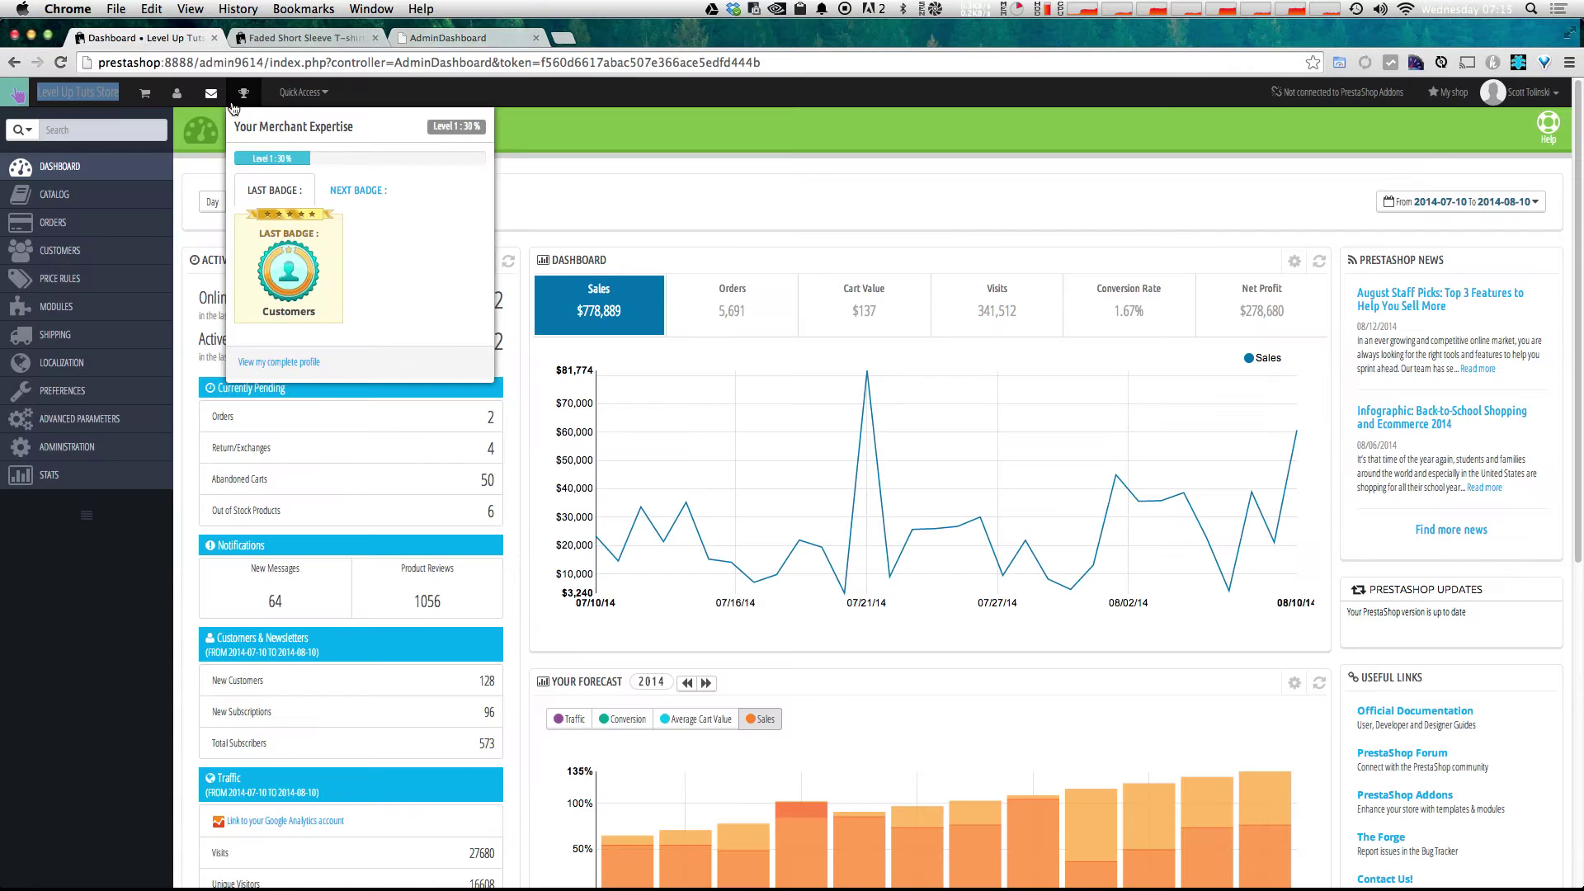
click(621, 132)
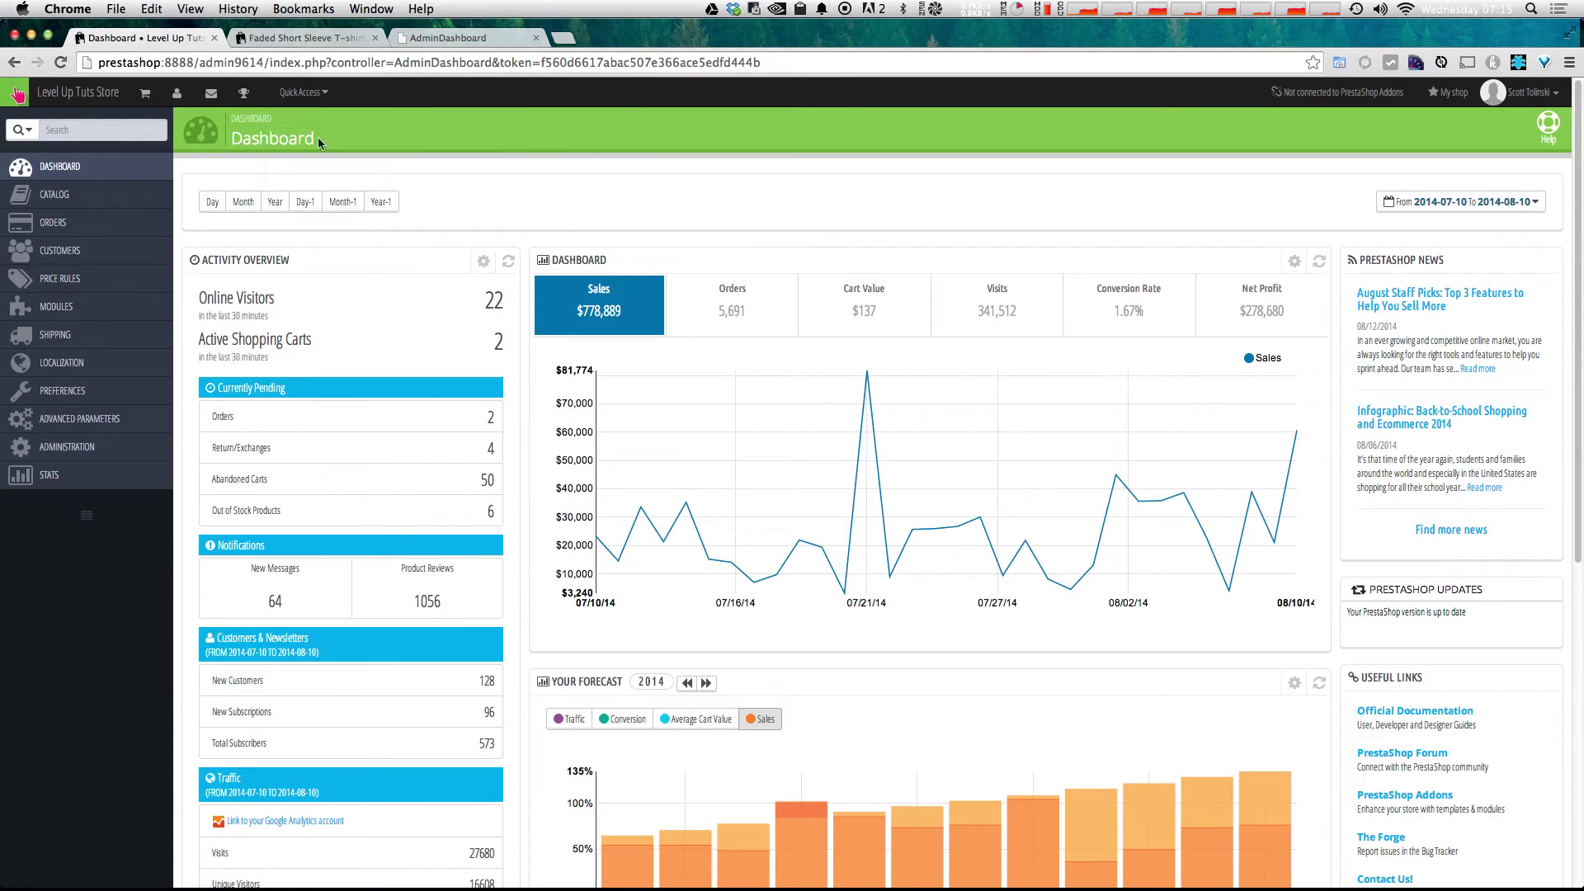
Open Catalog > Products to list the 7 demo products with prices, categories and quantities
mouse_move(89, 213)
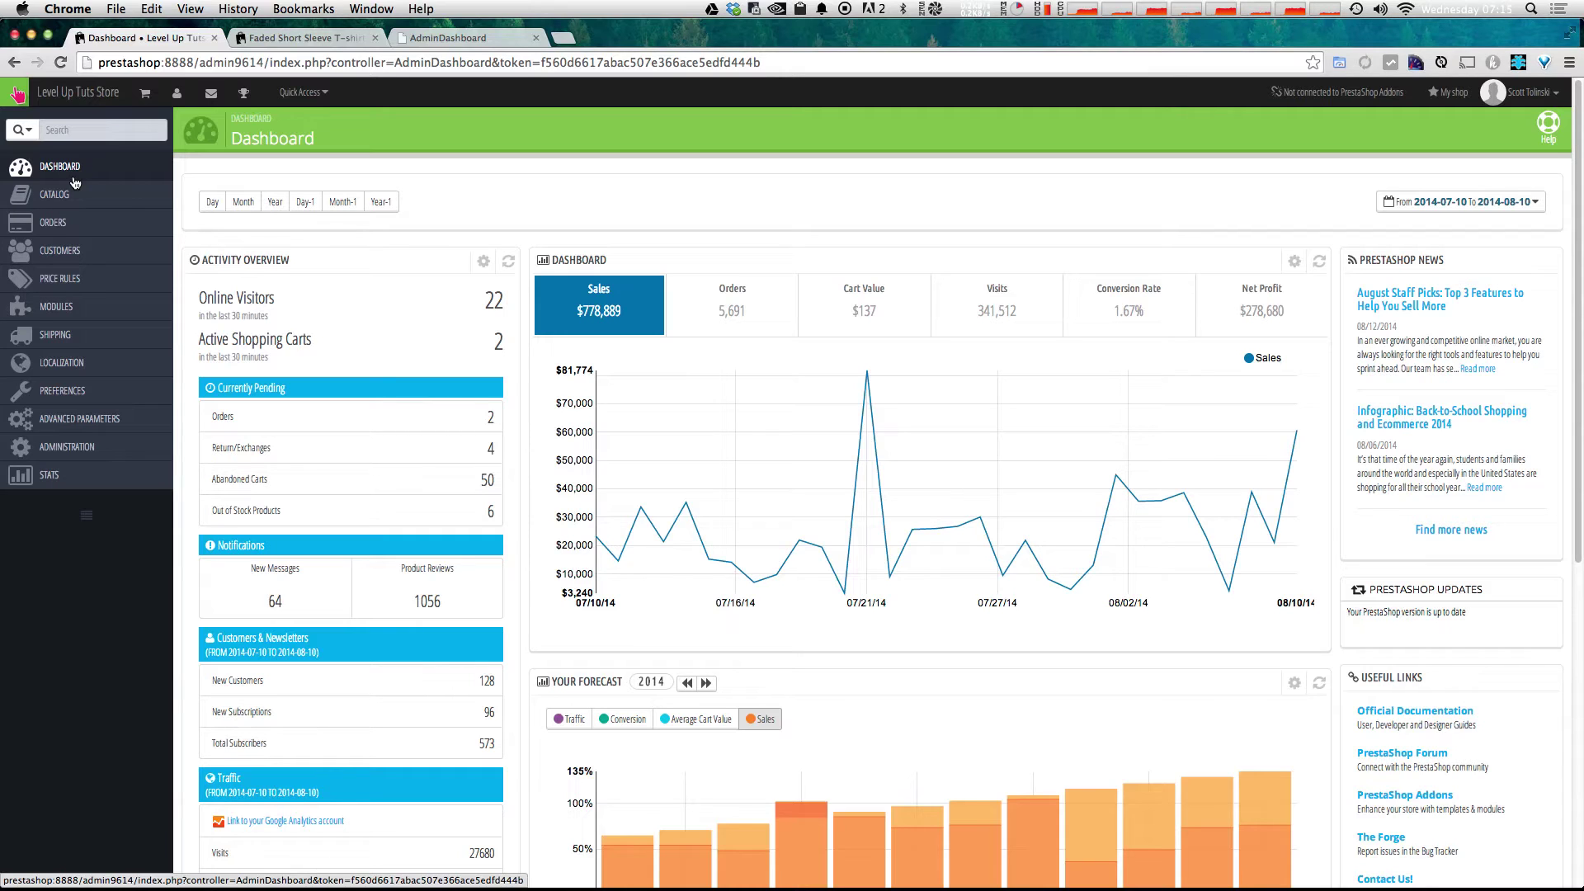
click(75, 195)
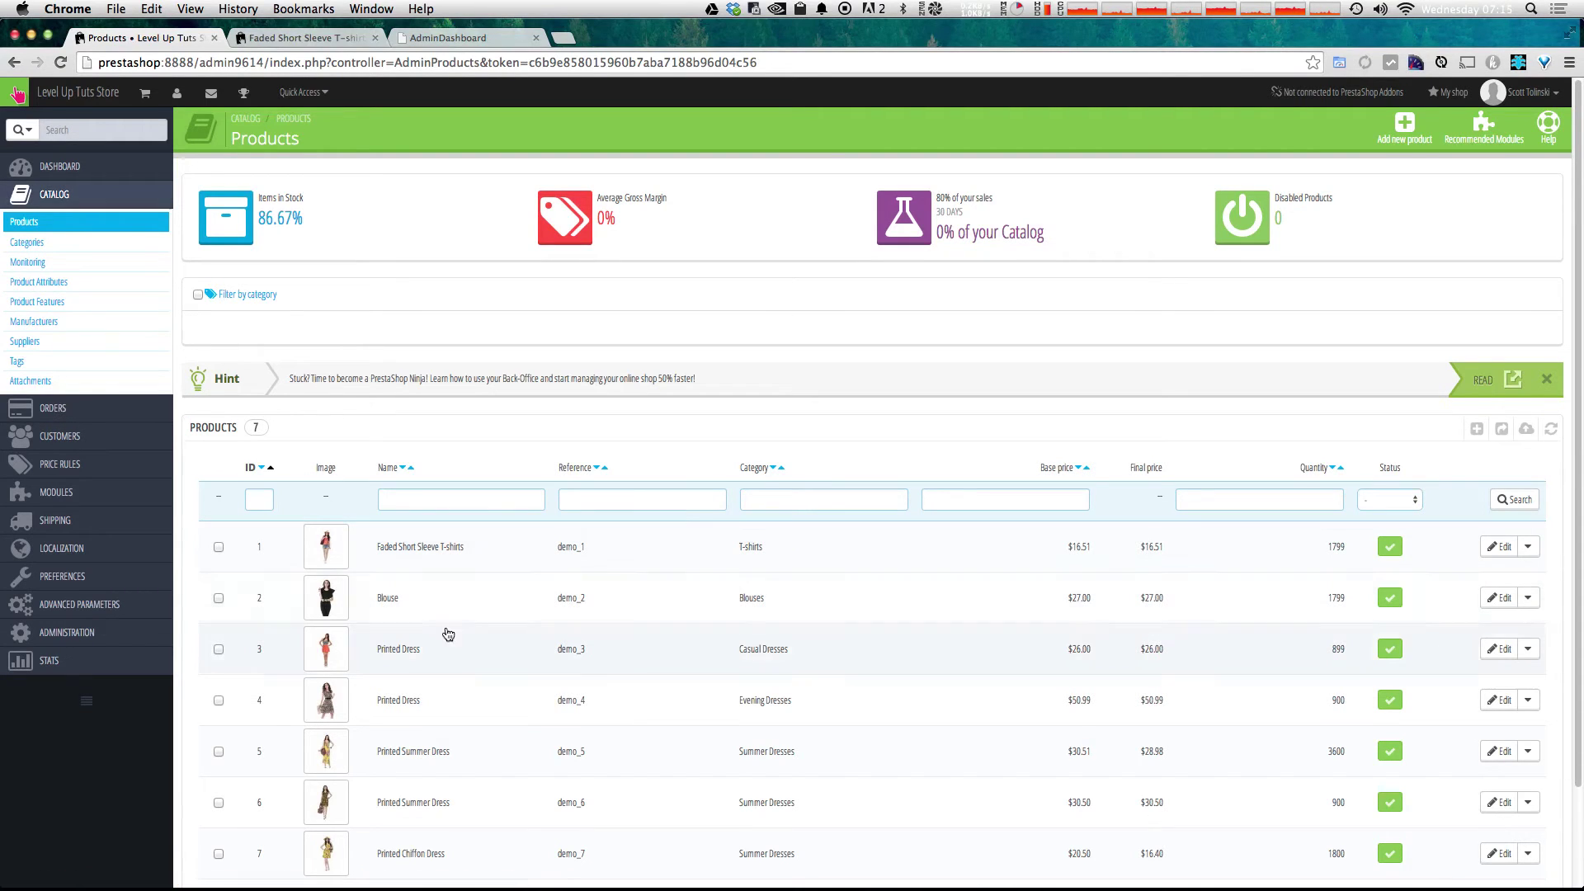
click(1291, 495)
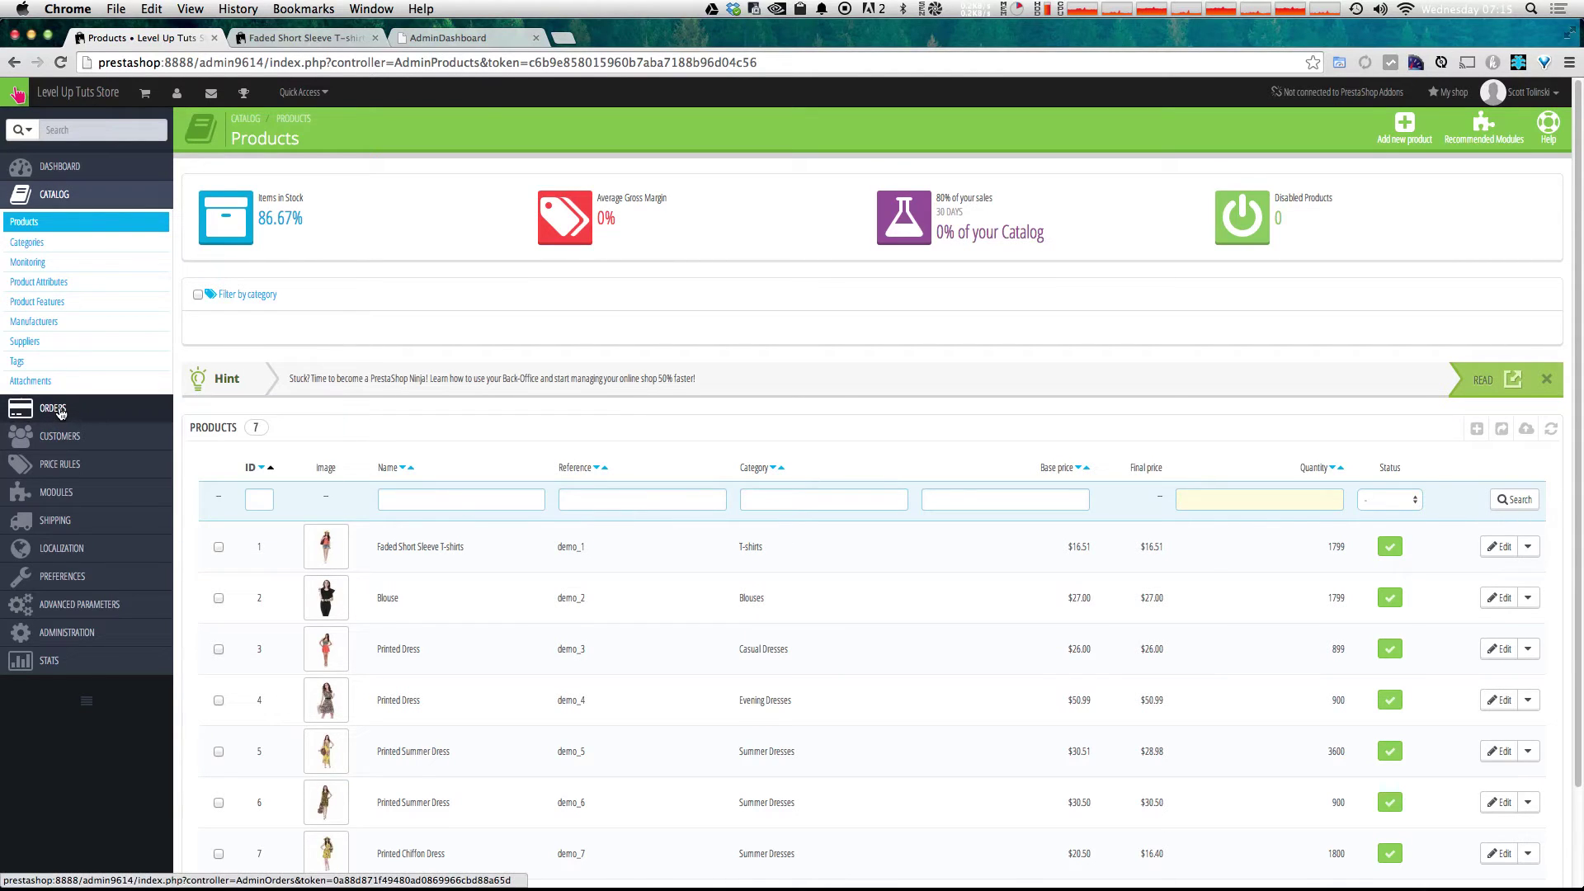
Open Orders to list the 5 demo orders with totals, payment methods and statuses
click(54, 408)
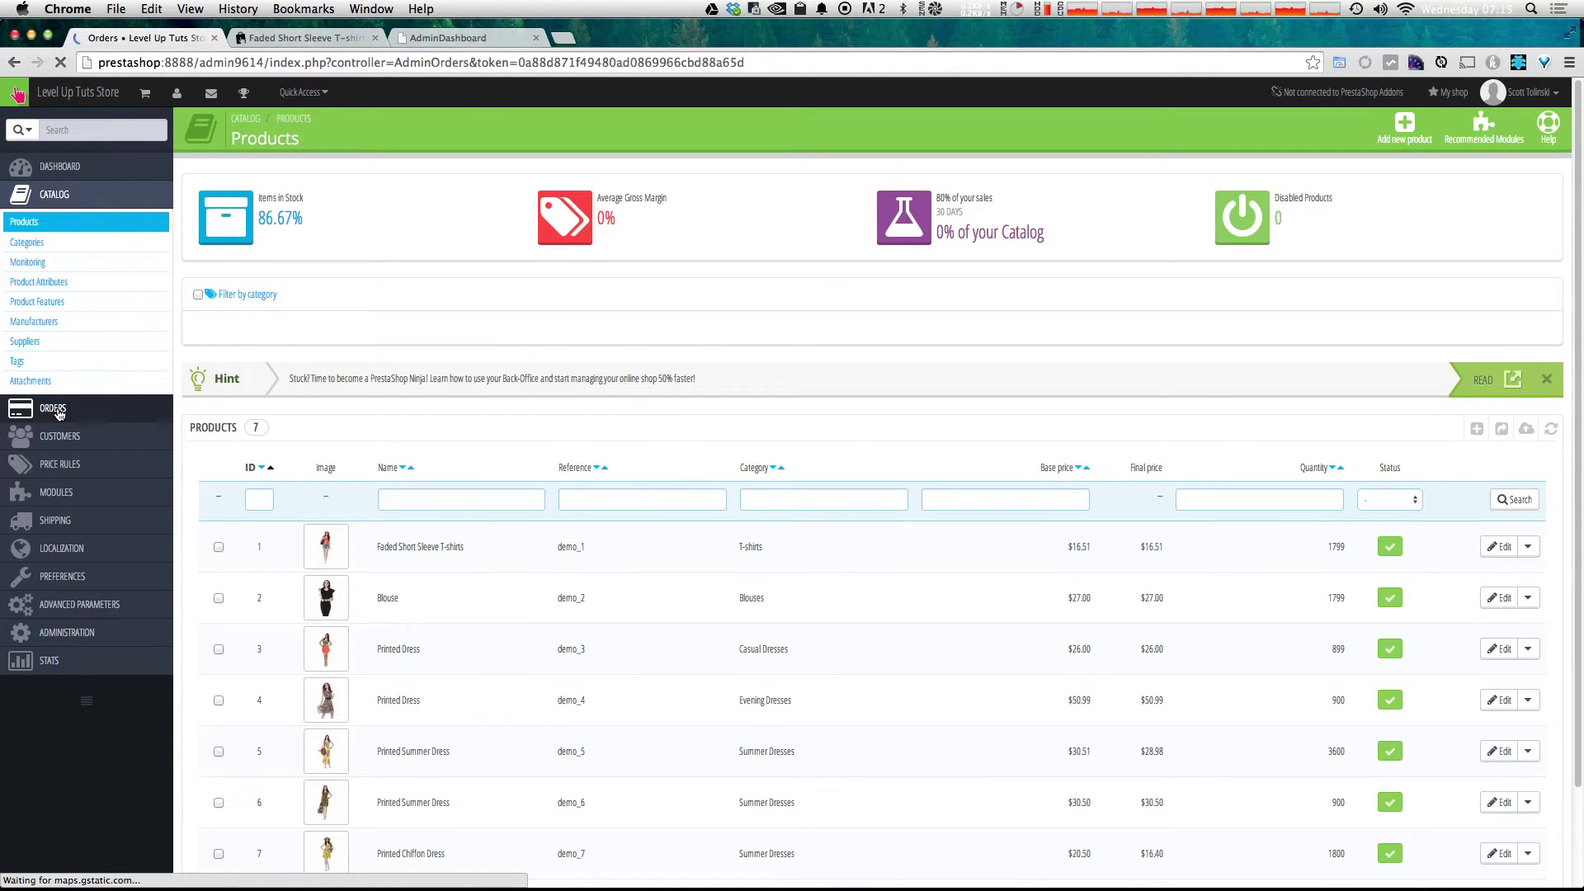
mouse_move(57, 414)
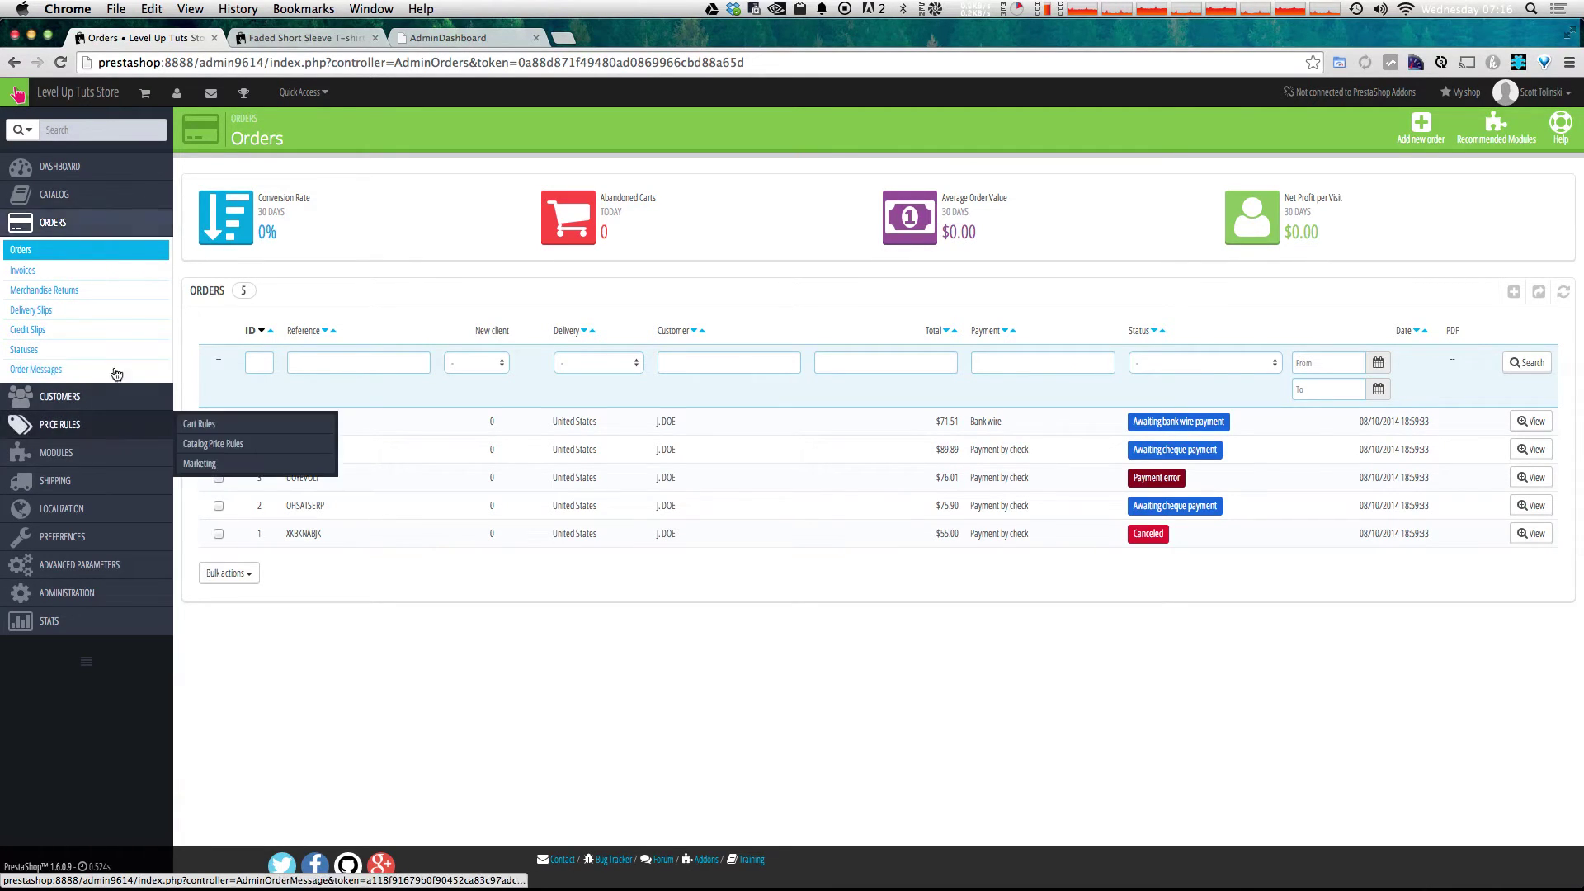
Open Customers to see the 2 customer accounts, averaging 45 years of age
click(77, 400)
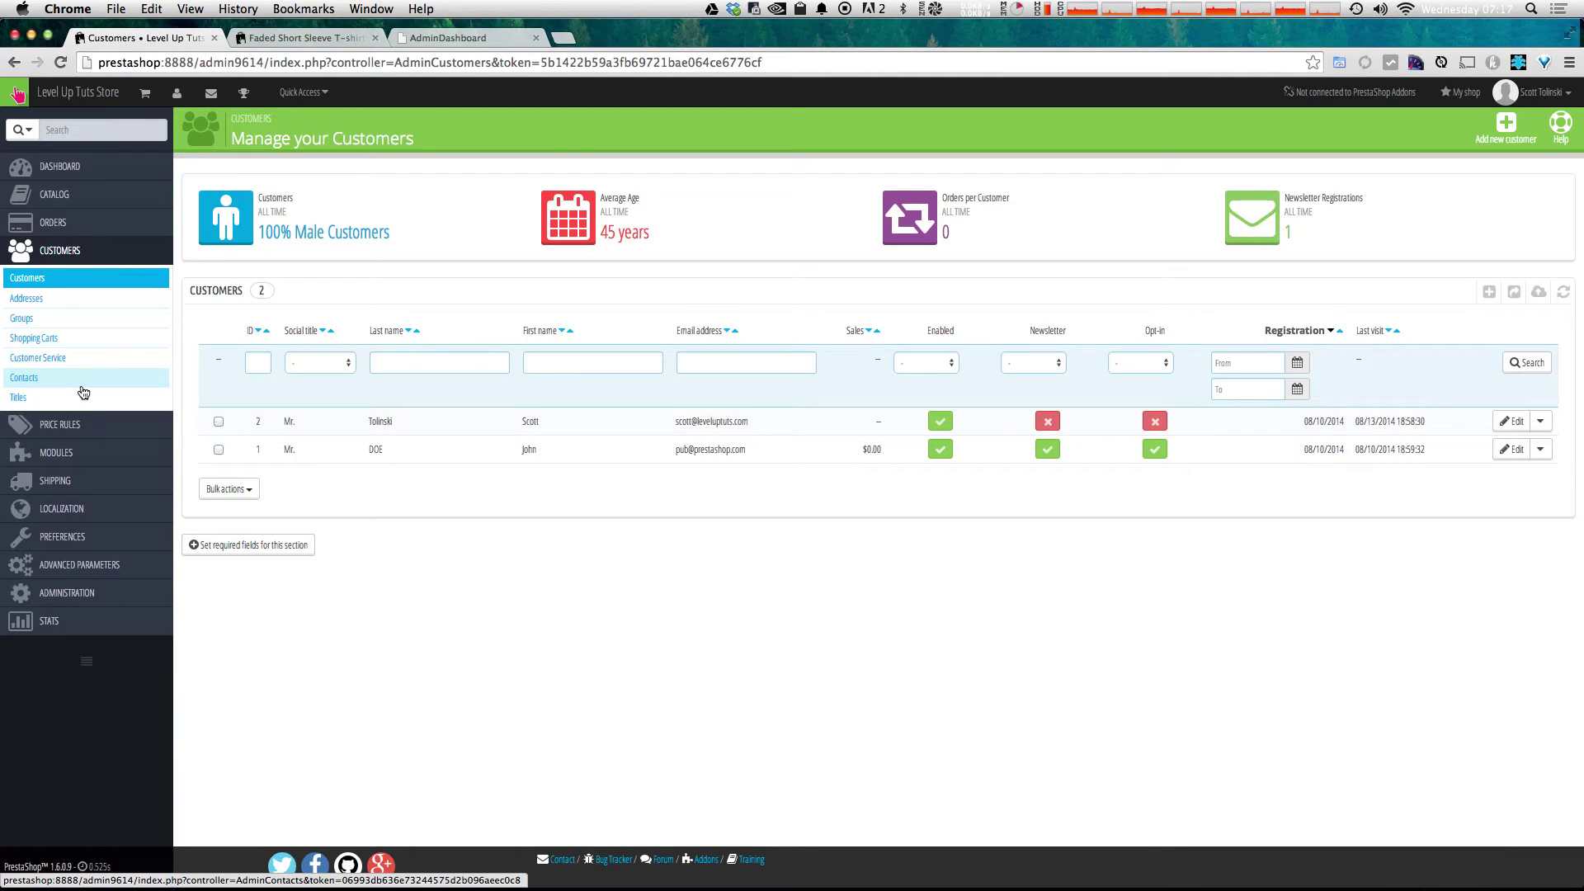
Browse Cart Rules, the Modules list, the Payment modules page, then the Shipping Carriers list
click(202, 422)
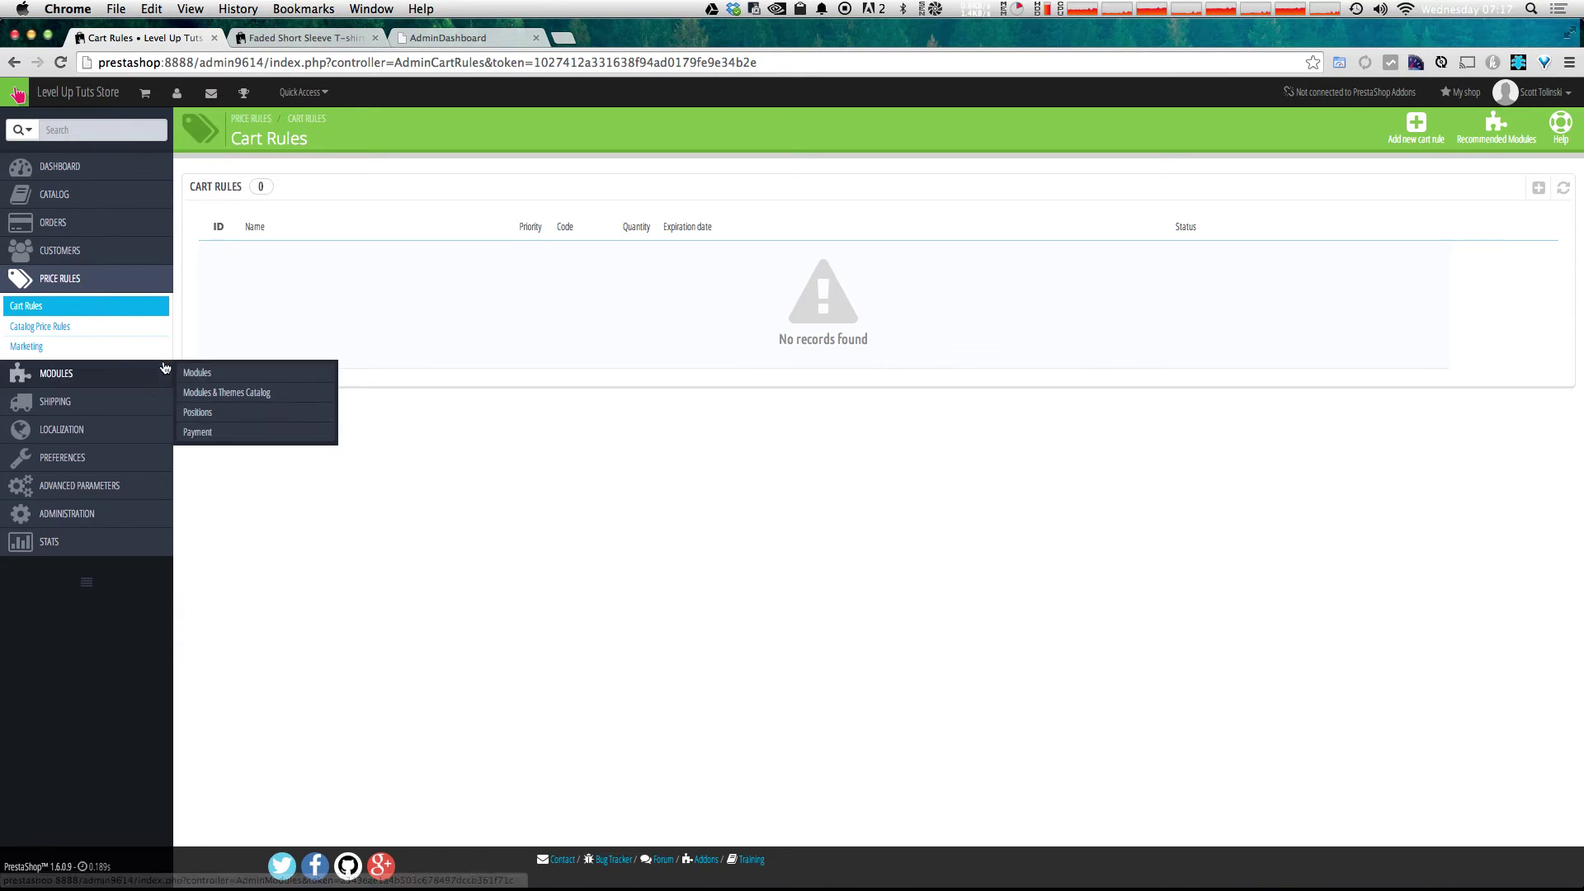
mouse_move(25, 371)
click(73, 379)
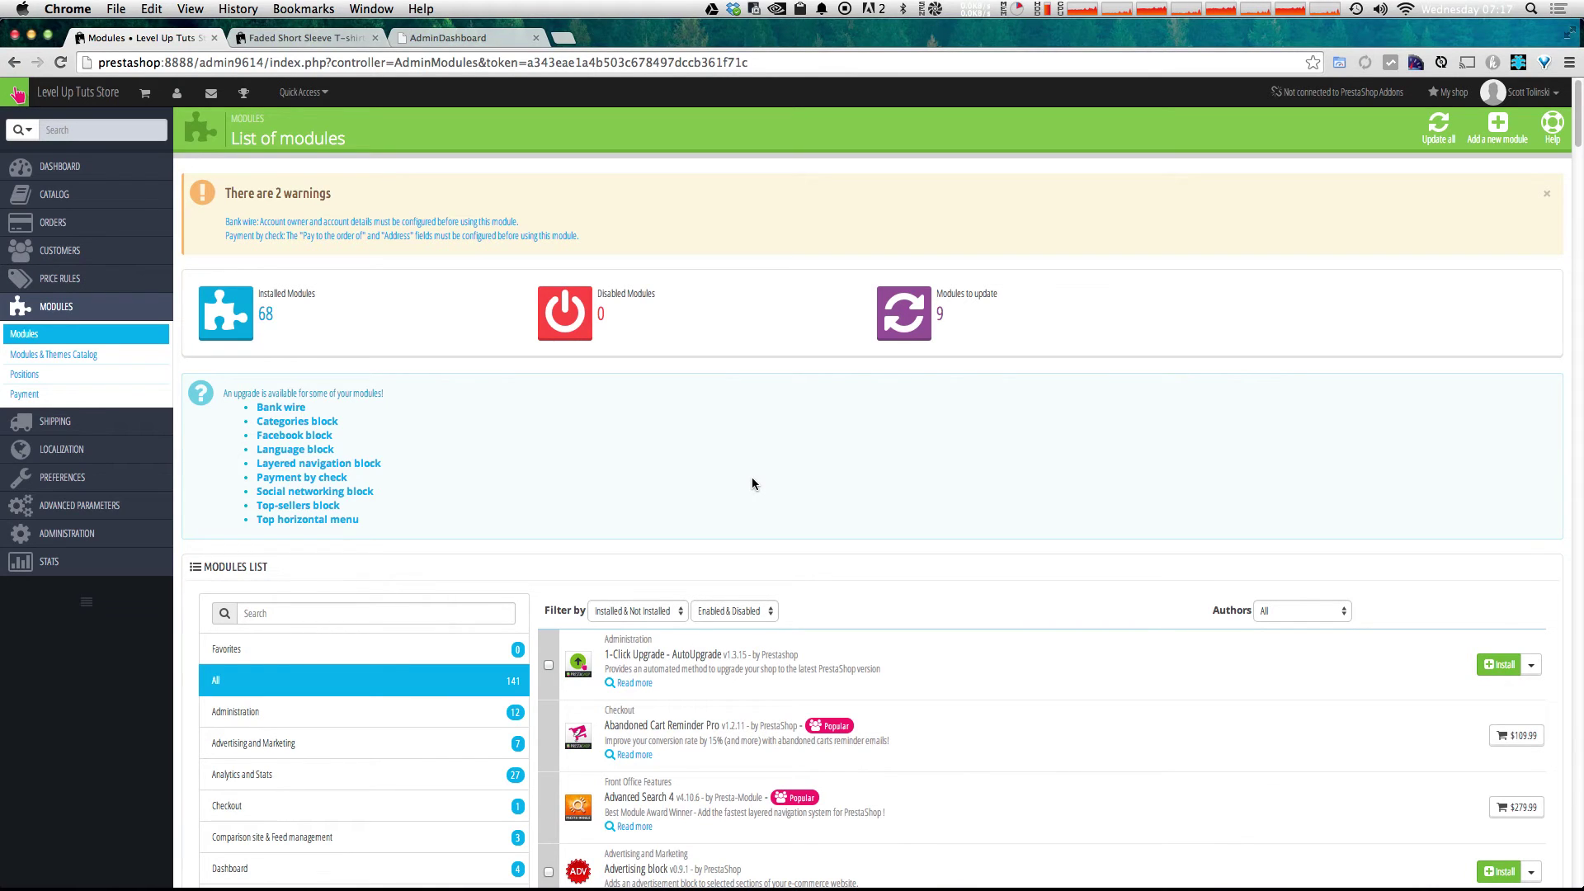
click(33, 395)
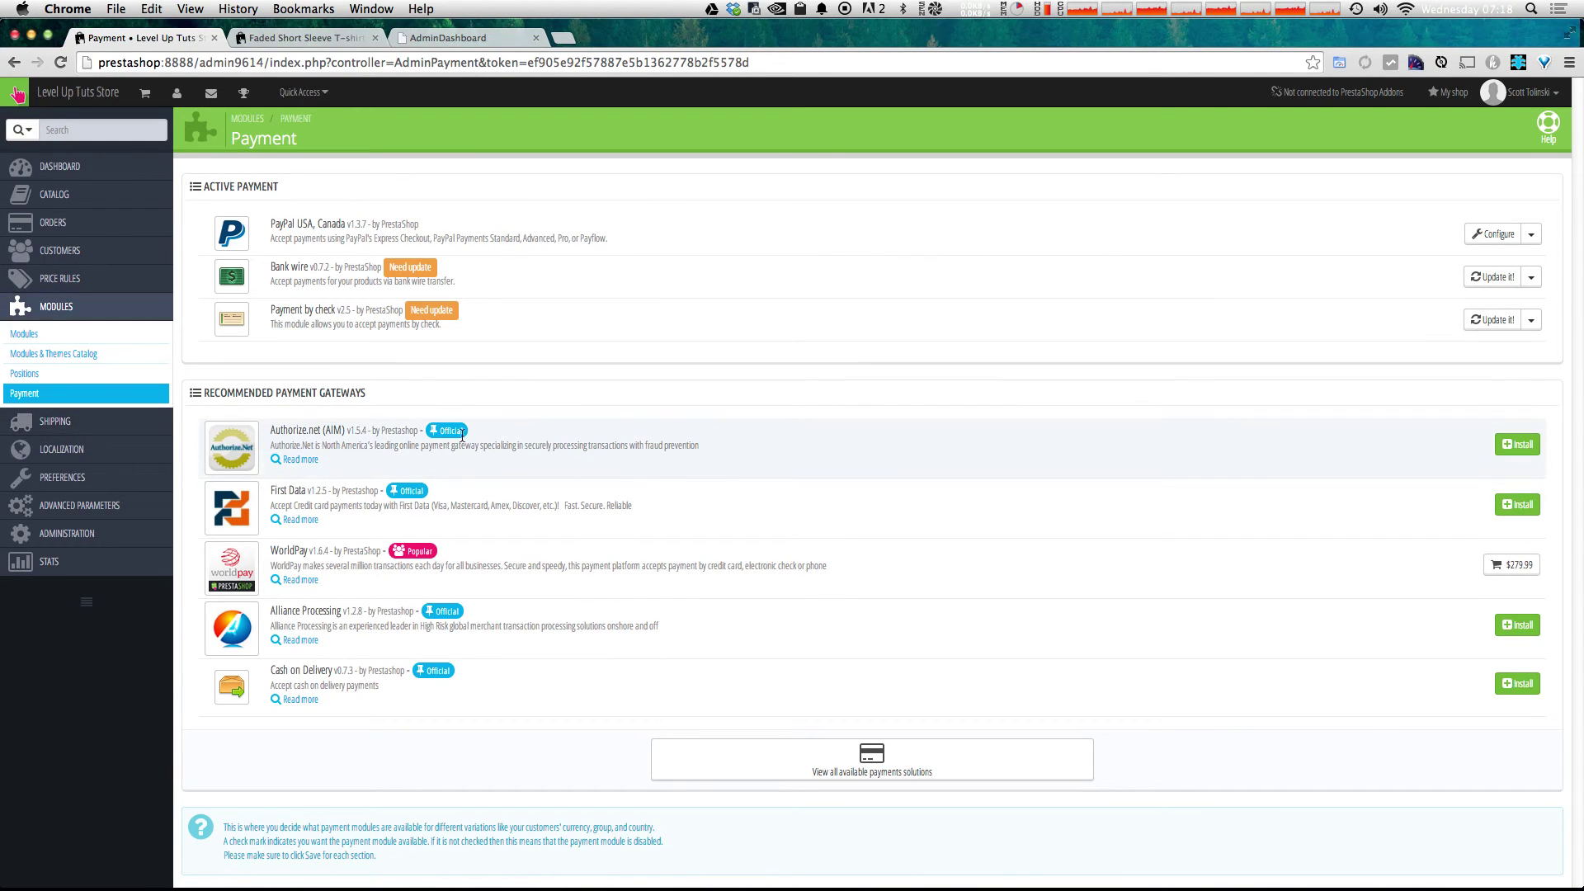
mouse_move(460, 432)
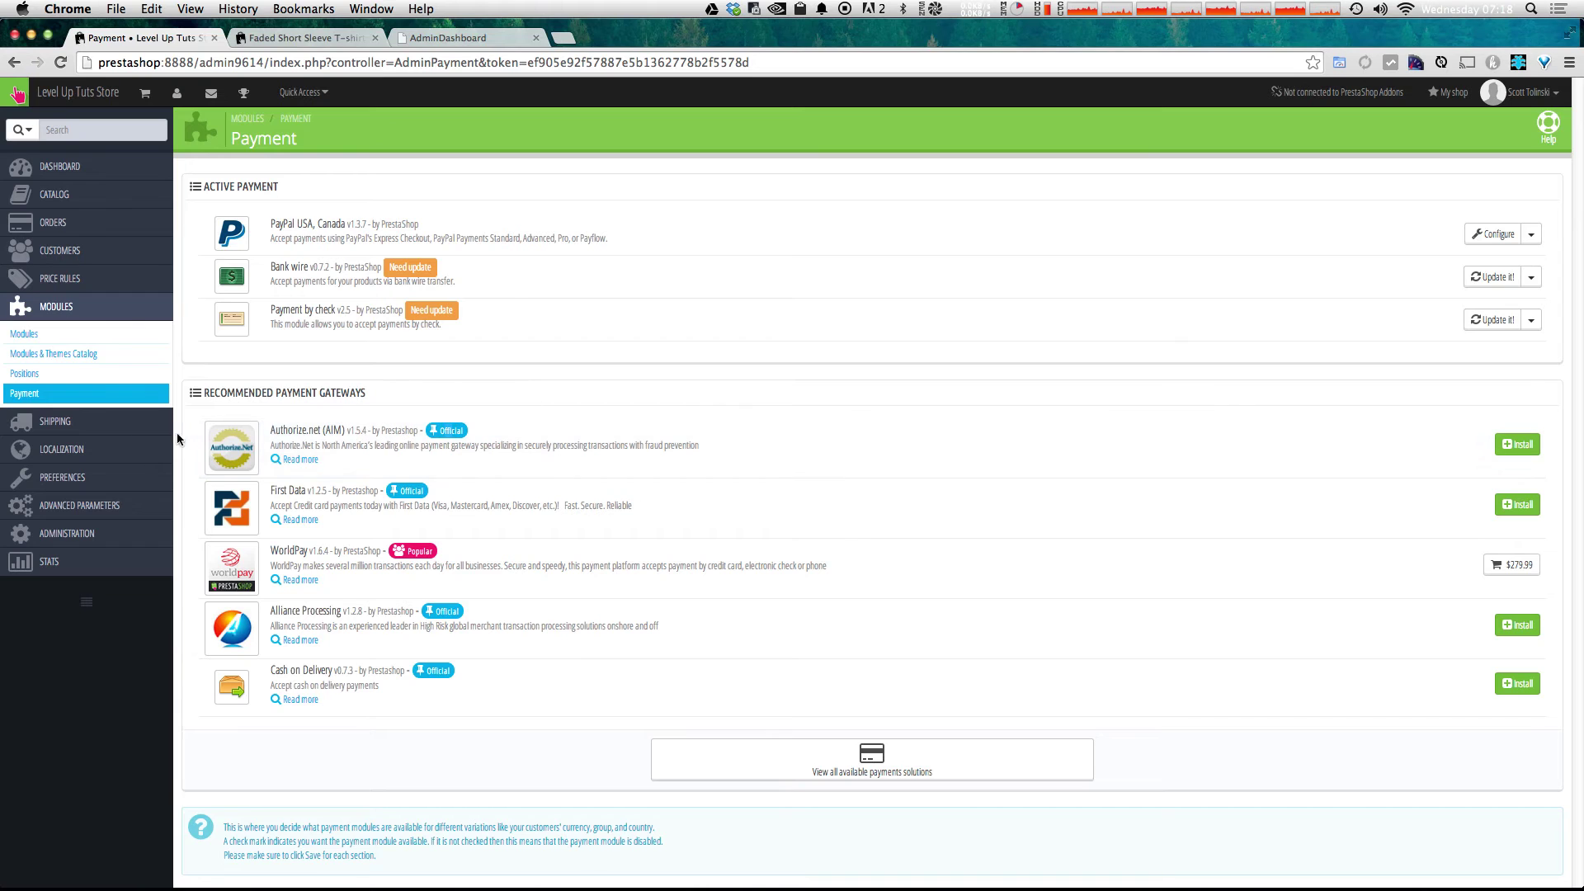
click(63, 427)
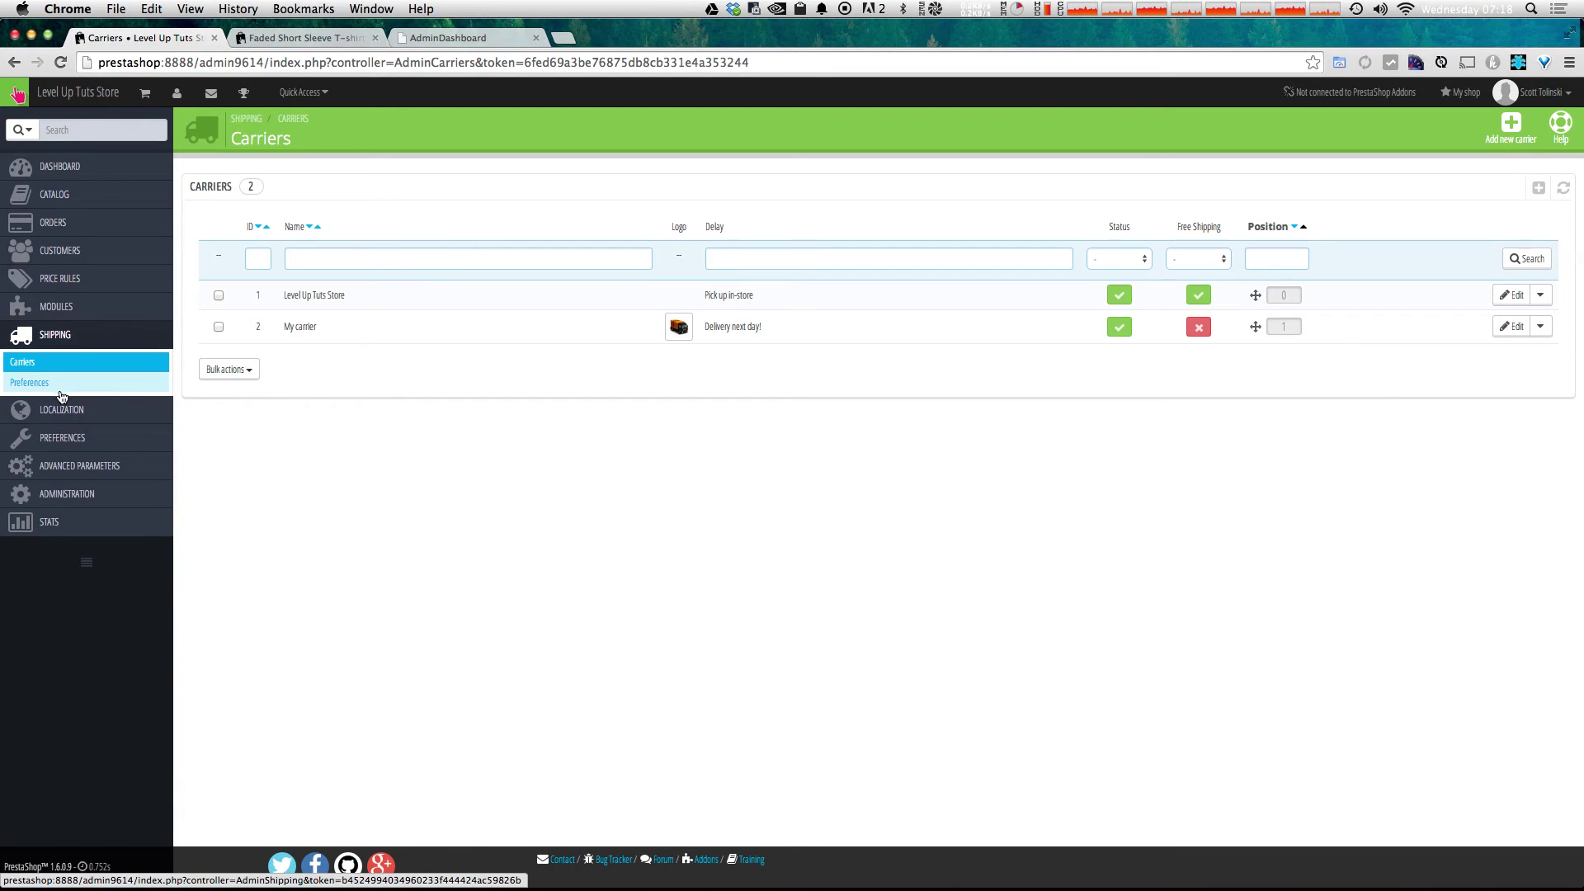
Open Localization and inspect the weight (lb) and distance (mi) unit fields
mouse_move(62, 413)
click(65, 415)
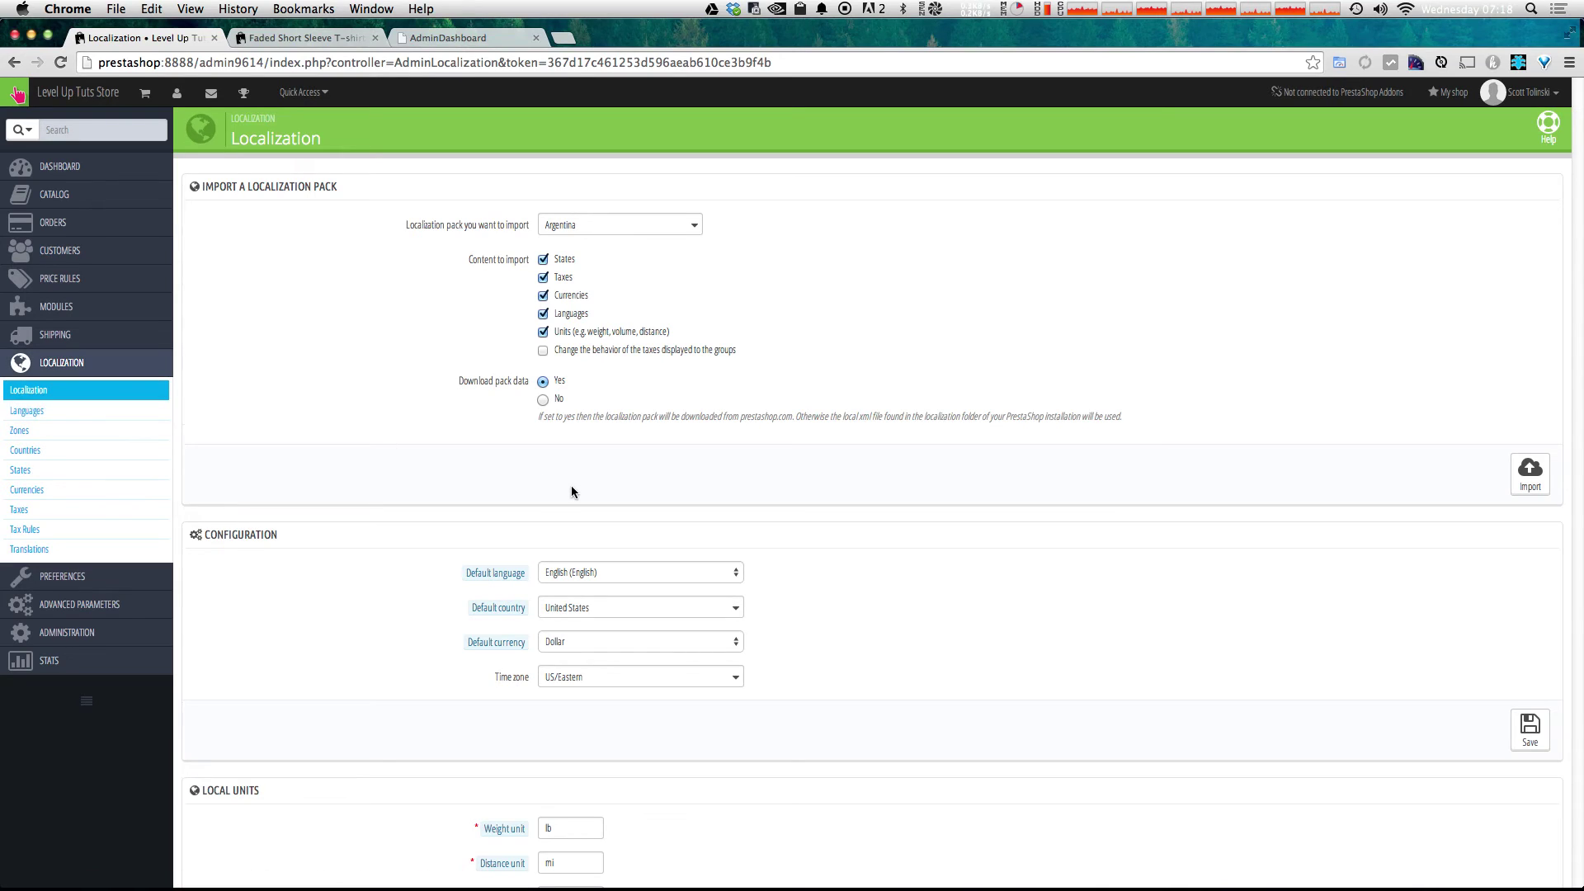
scroll(573, 495, down, 3)
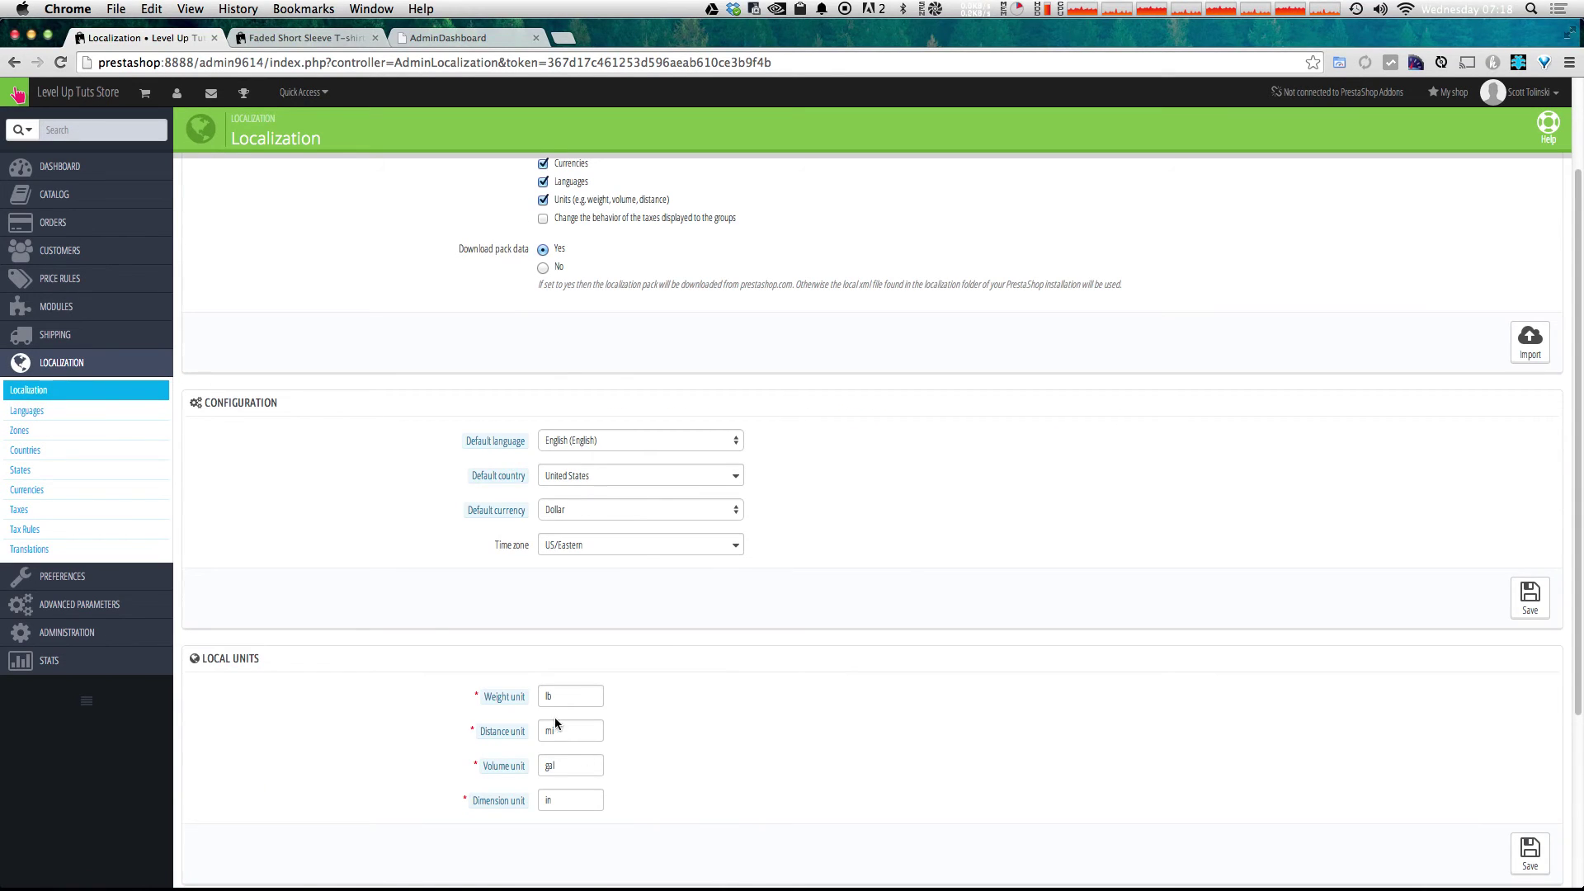
click(548, 697)
click(500, 733)
mouse_move(93, 581)
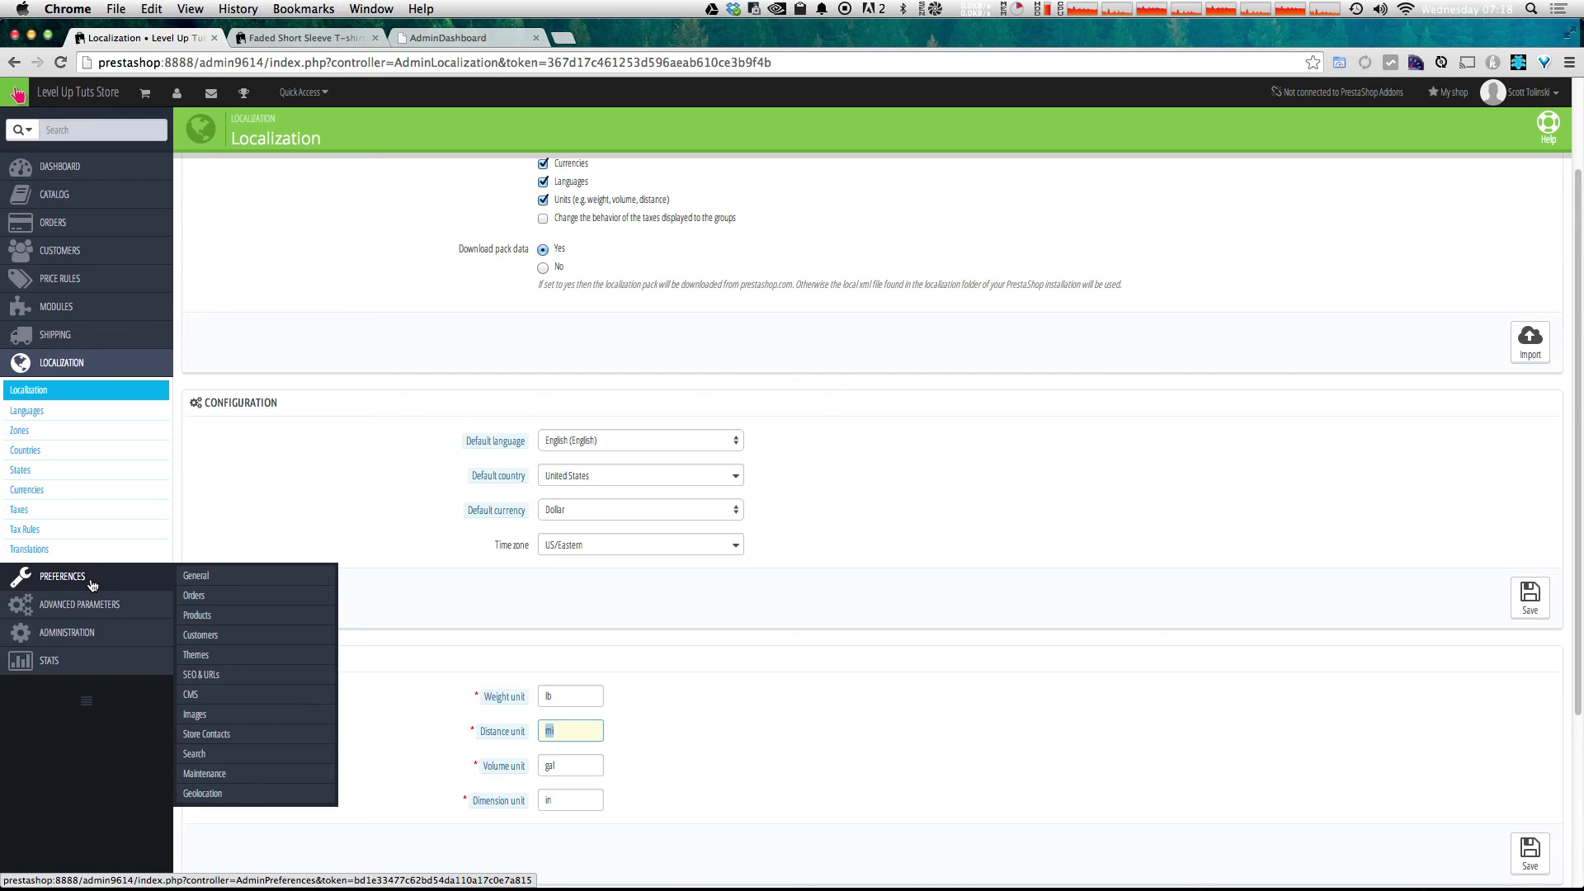
Browse General and Orders preferences, then open the CMS pages list for the Home category
click(90, 584)
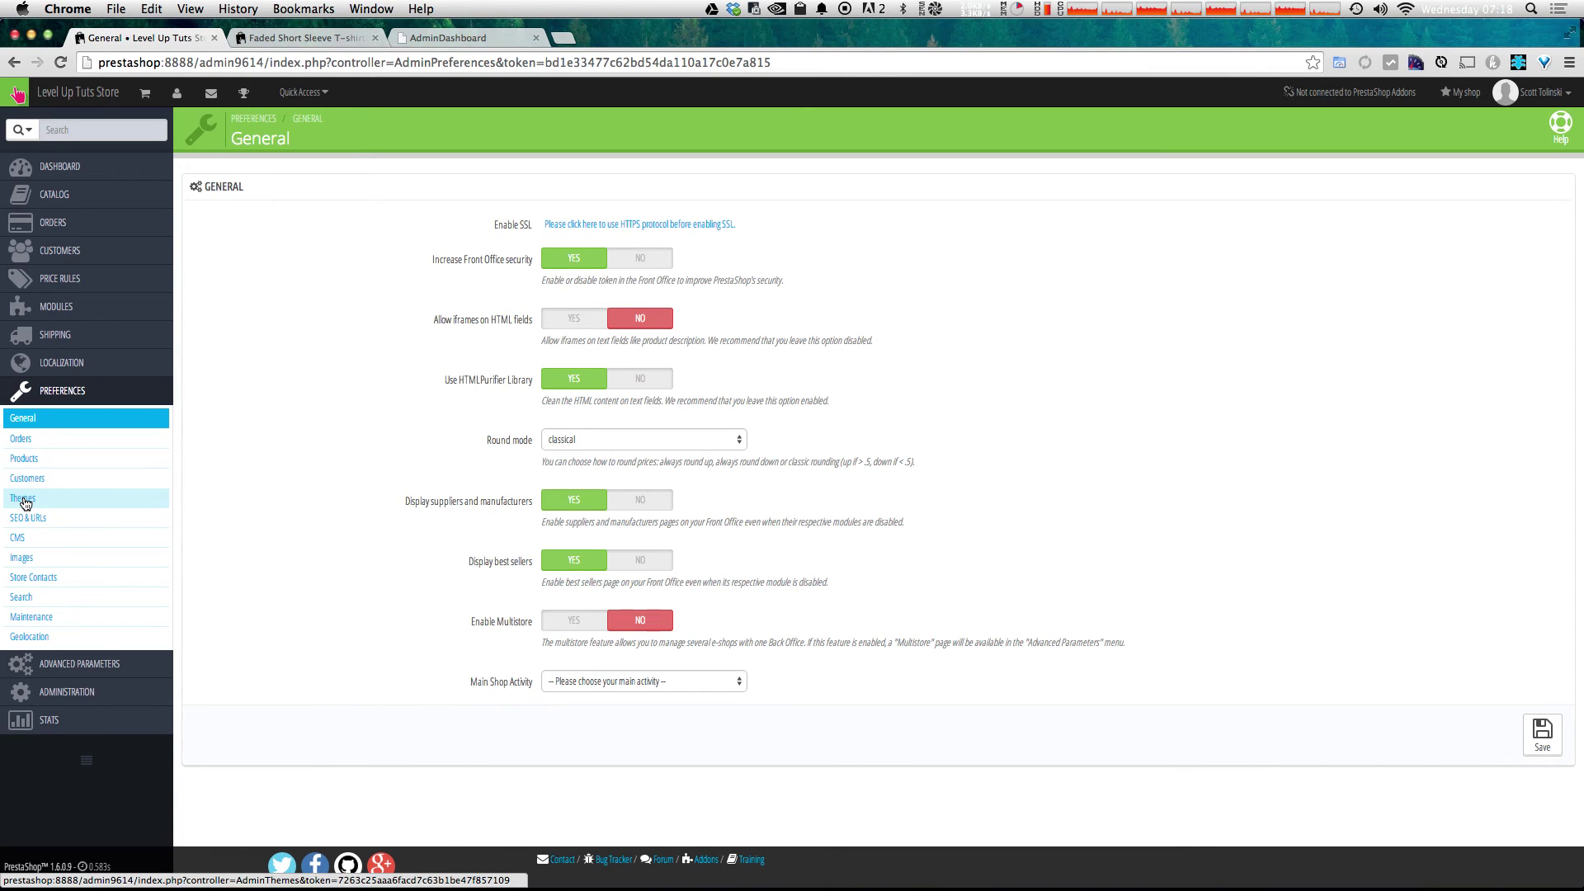
click(23, 438)
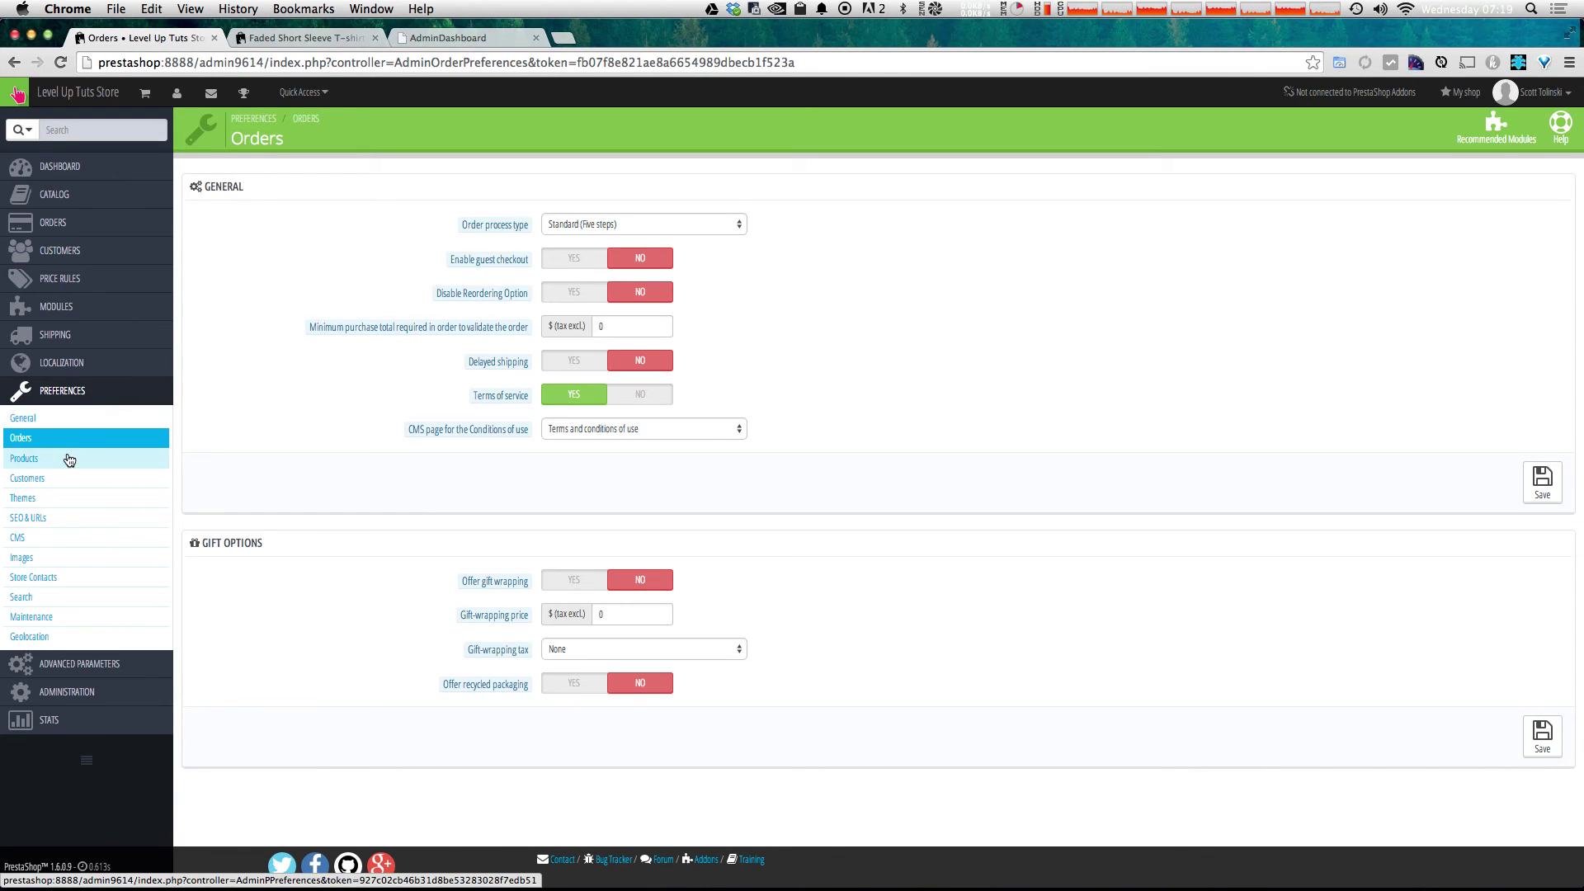
click(58, 547)
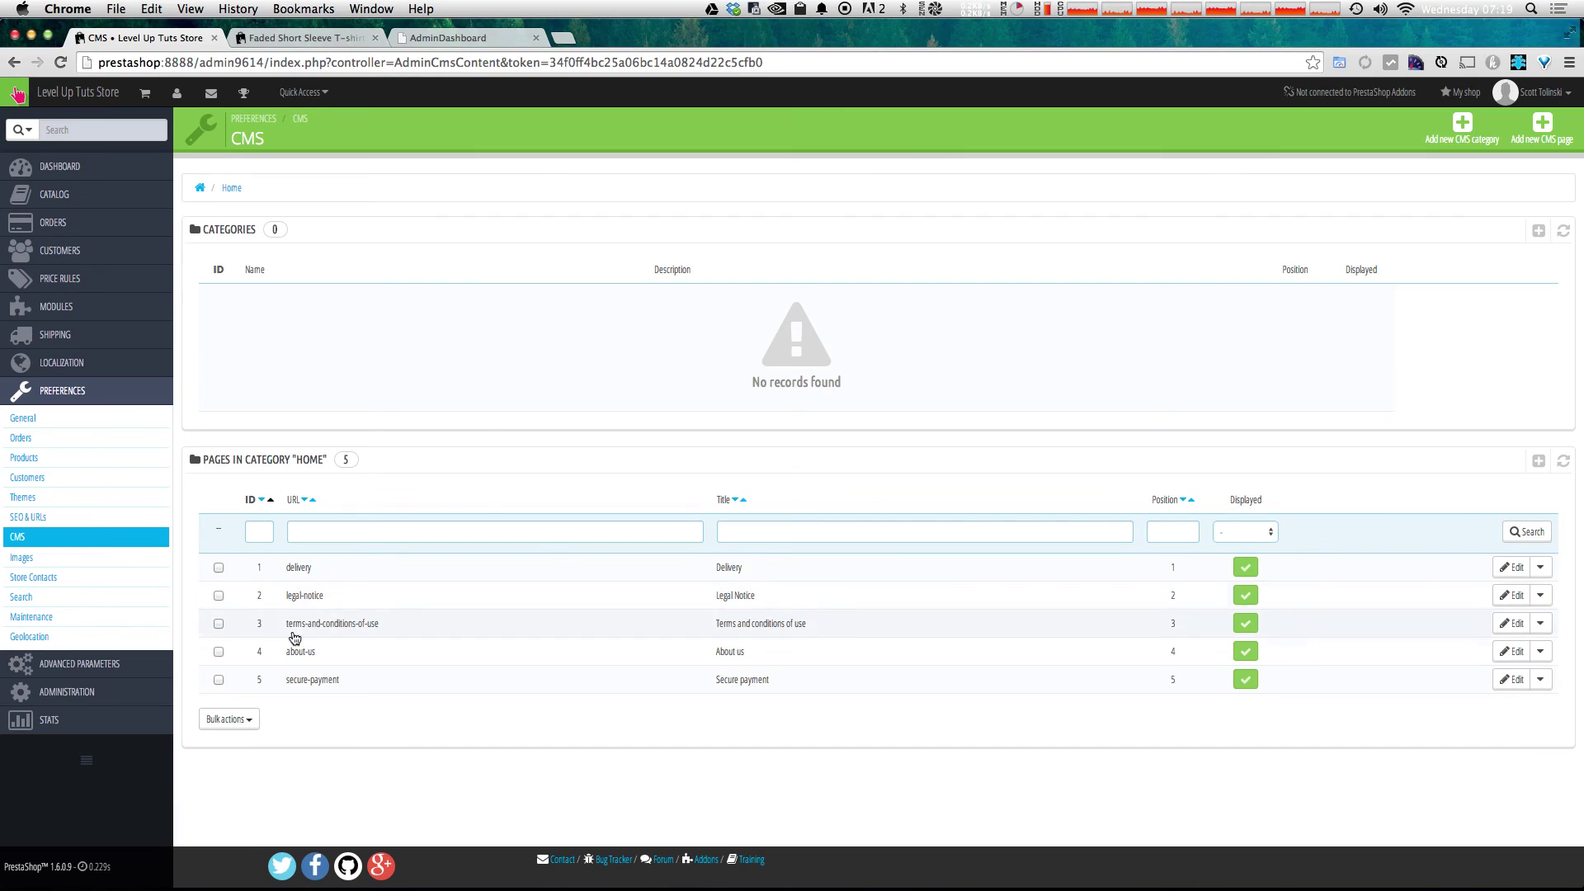
Open the Stats dashboard, reporting 2 visits, 2 registrations and $0.00 revenue
mouse_move(120, 667)
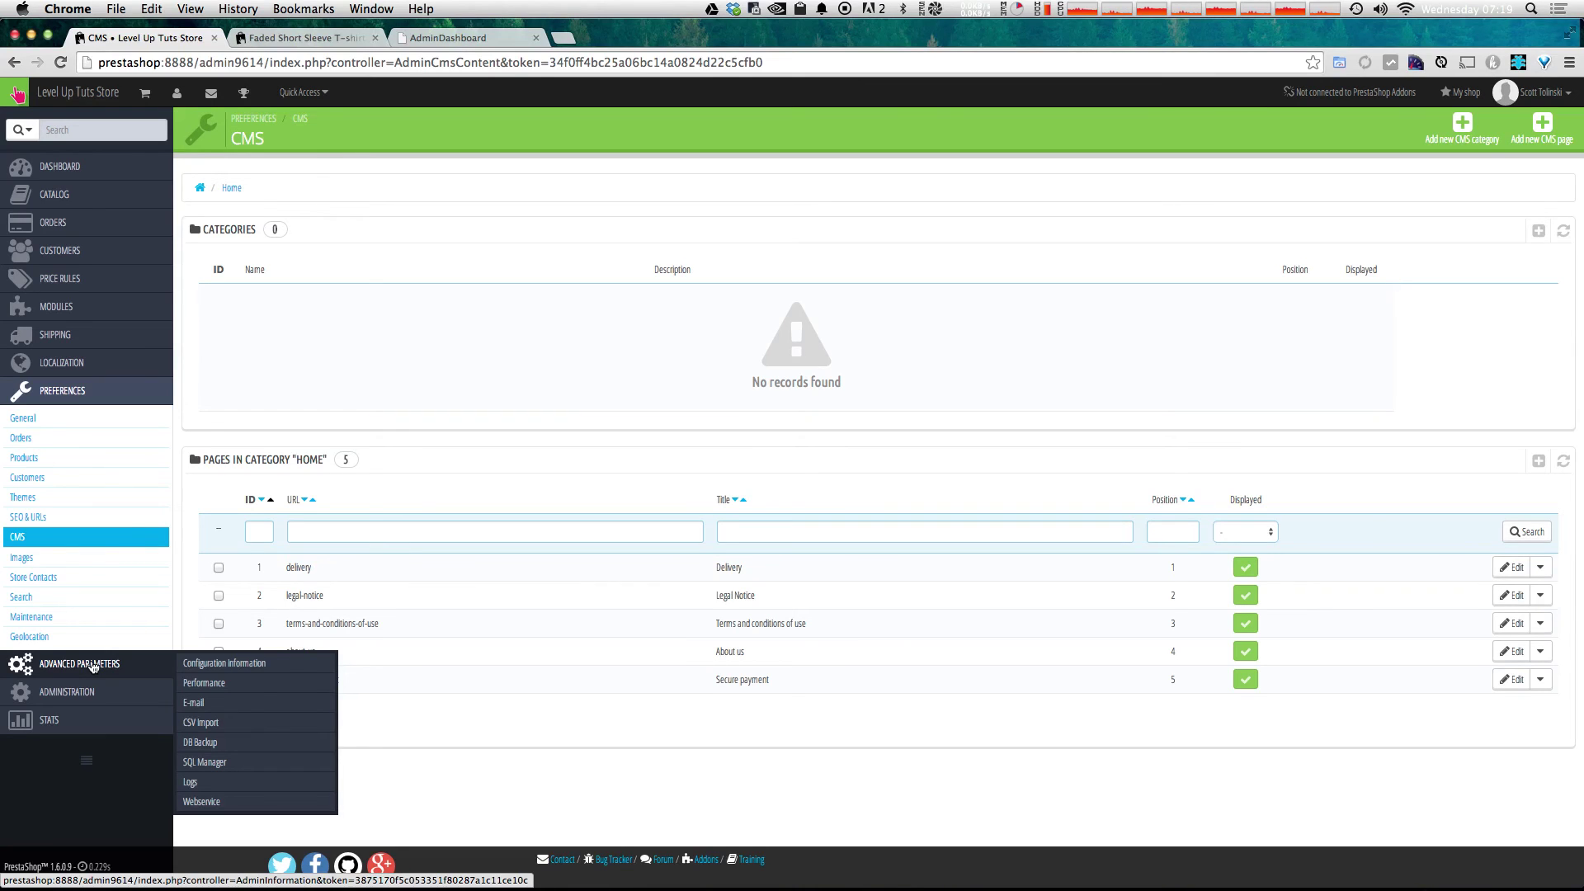
mouse_move(92, 691)
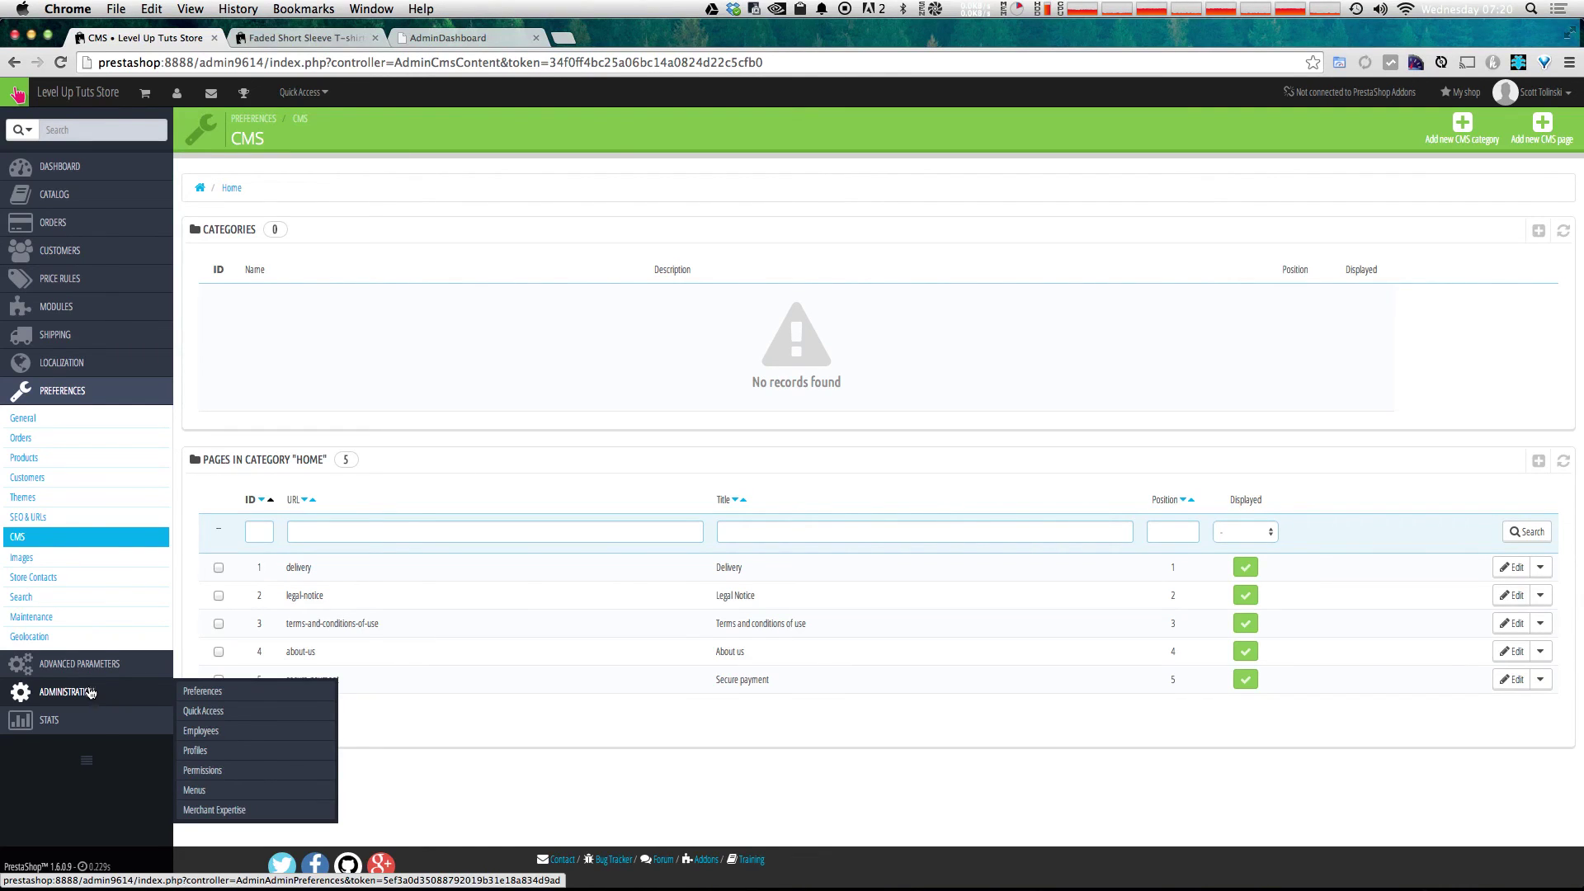
mouse_move(117, 728)
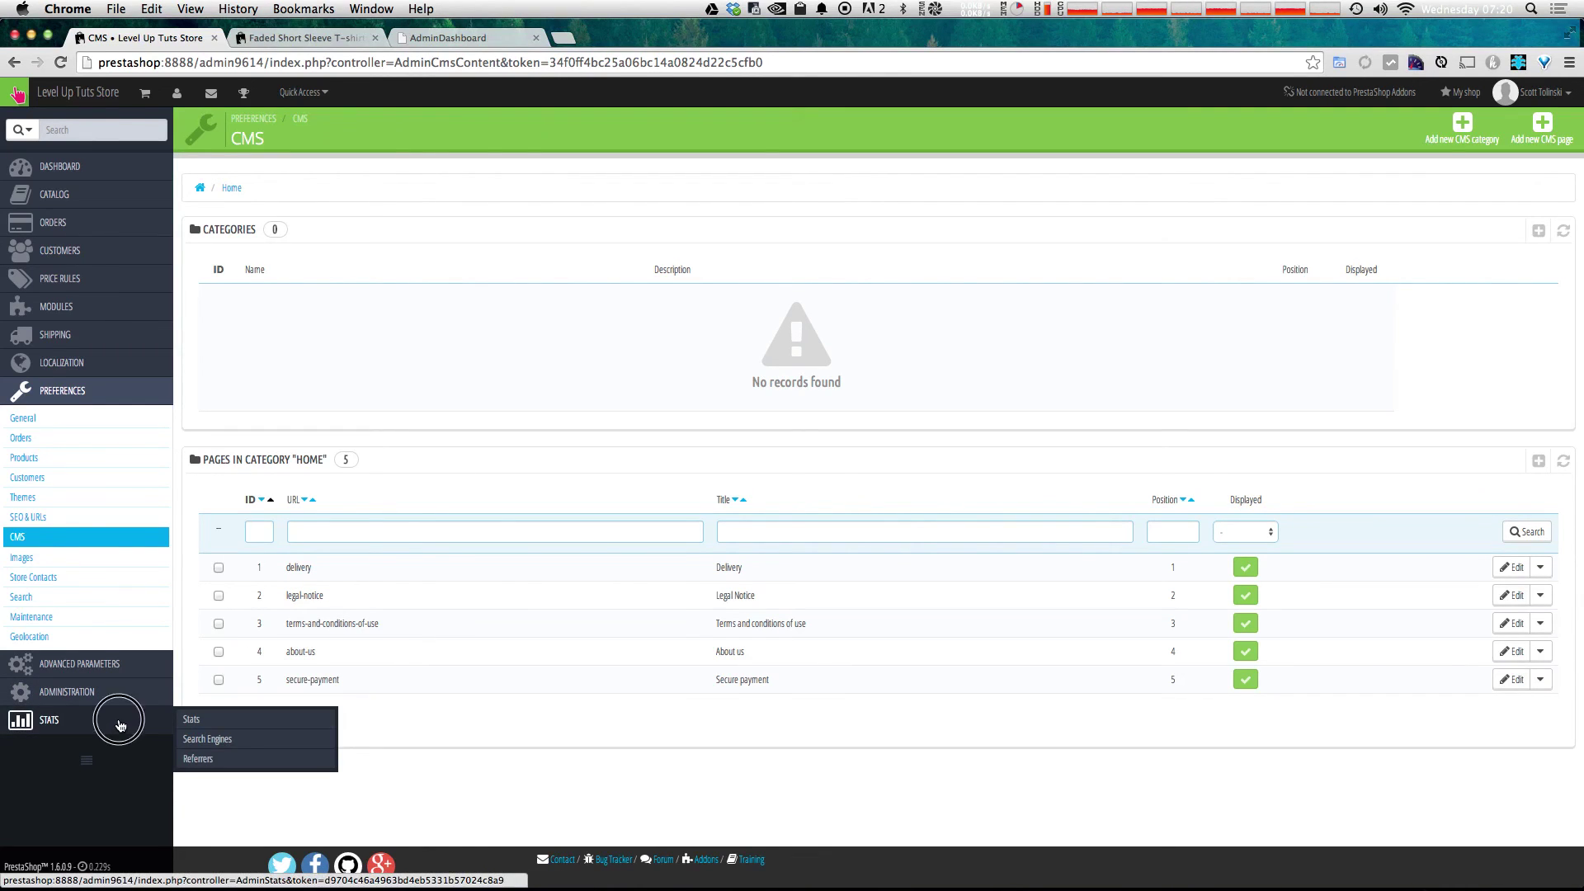
click(120, 726)
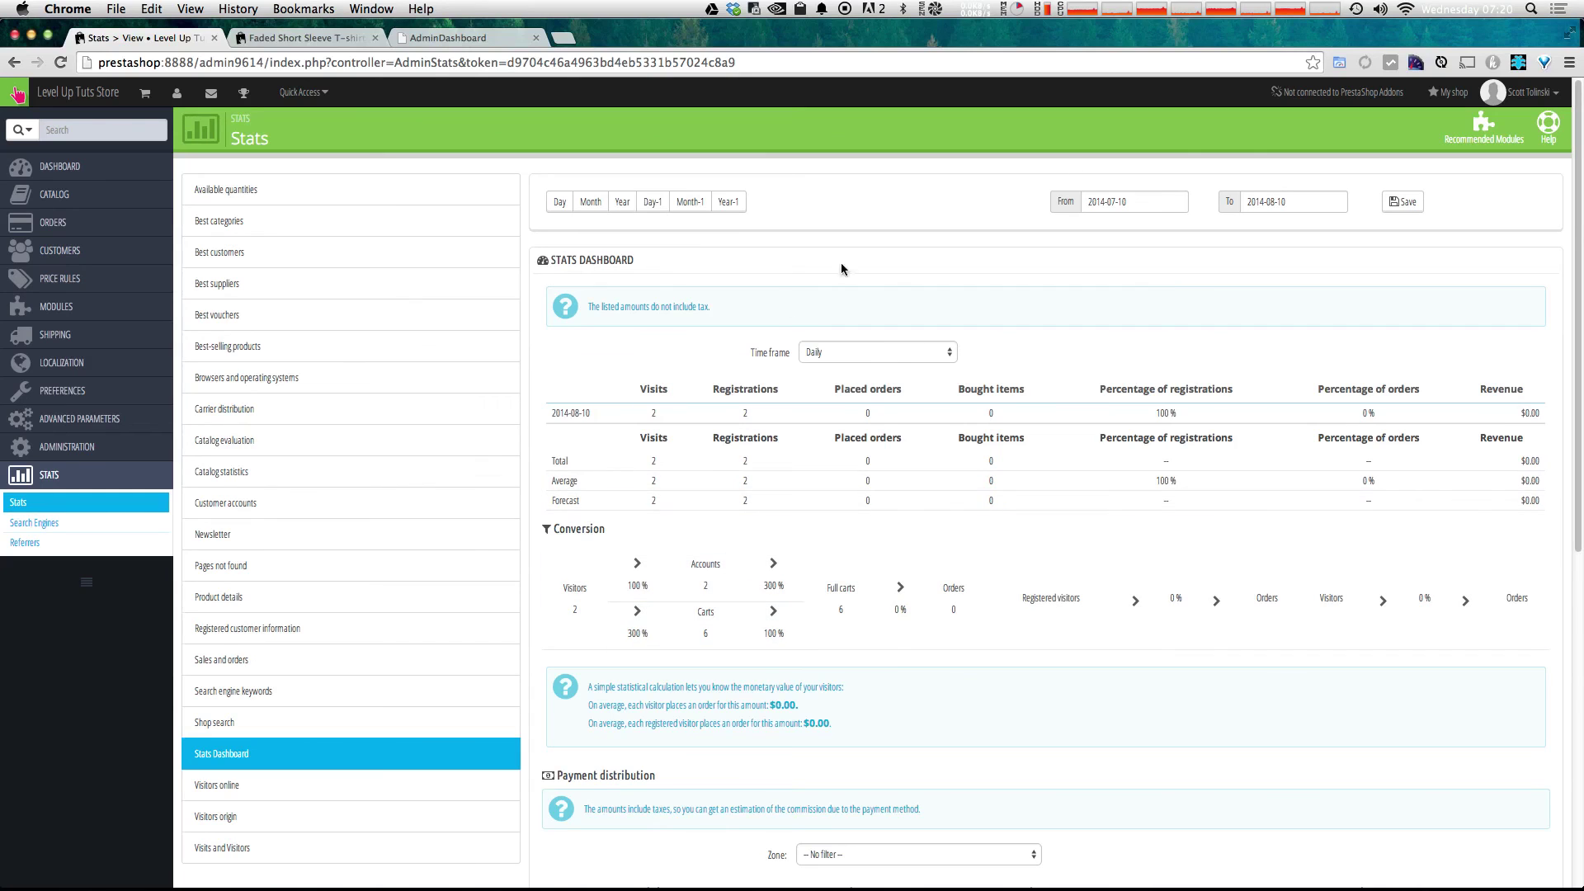
Scroll through the Stats Dashboard to review the 2-visitor, 2-account, 6-cart conversion funnel
scroll(1329, 347, down, 5)
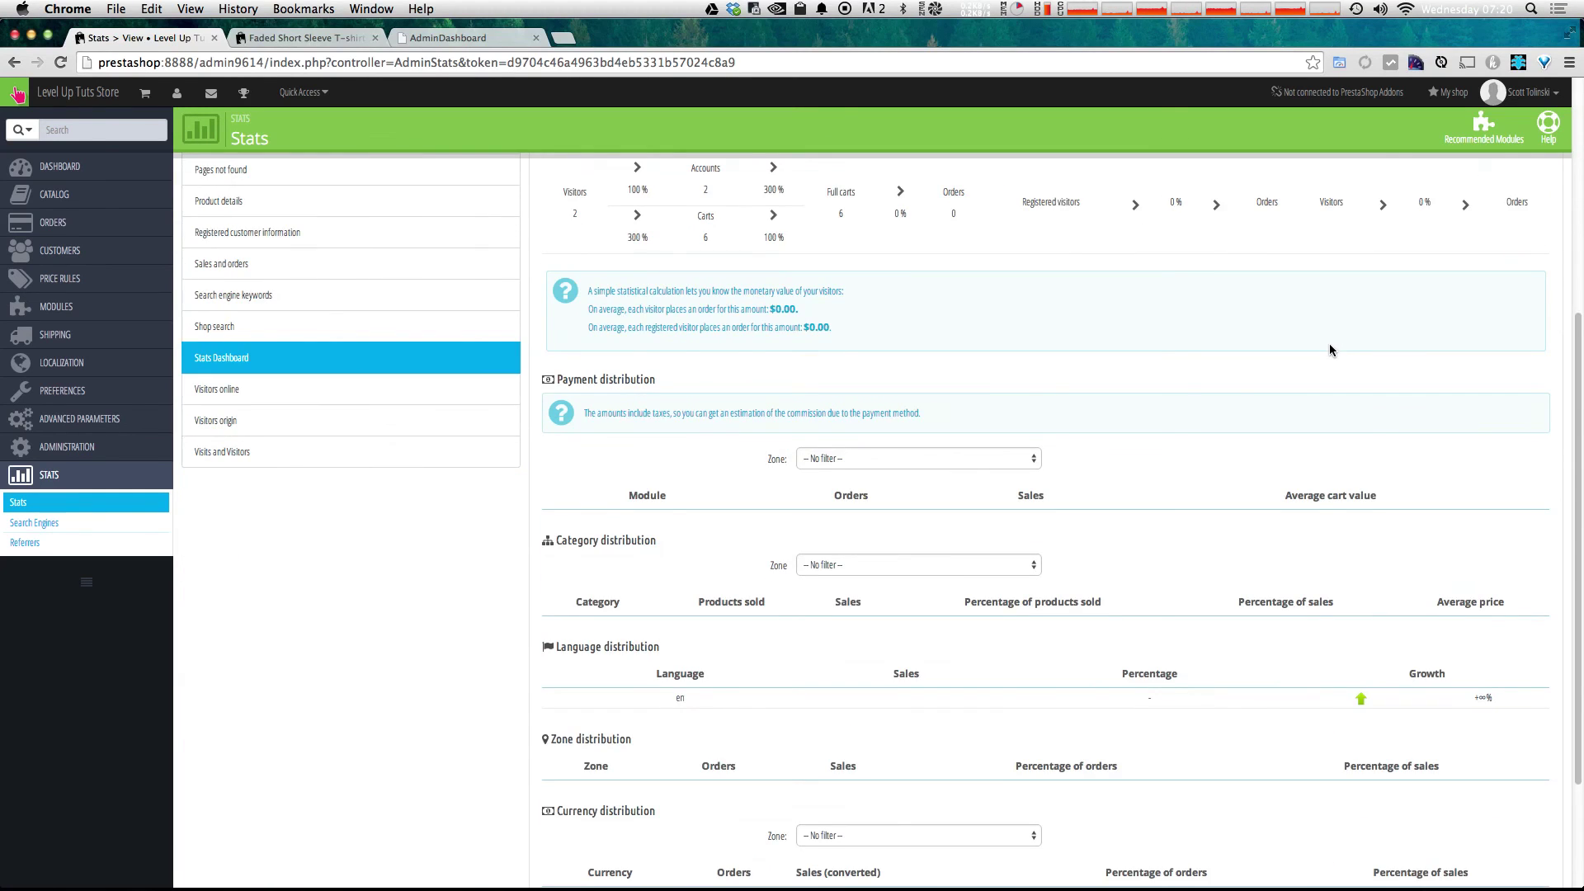
scroll(1329, 350, up, 5)
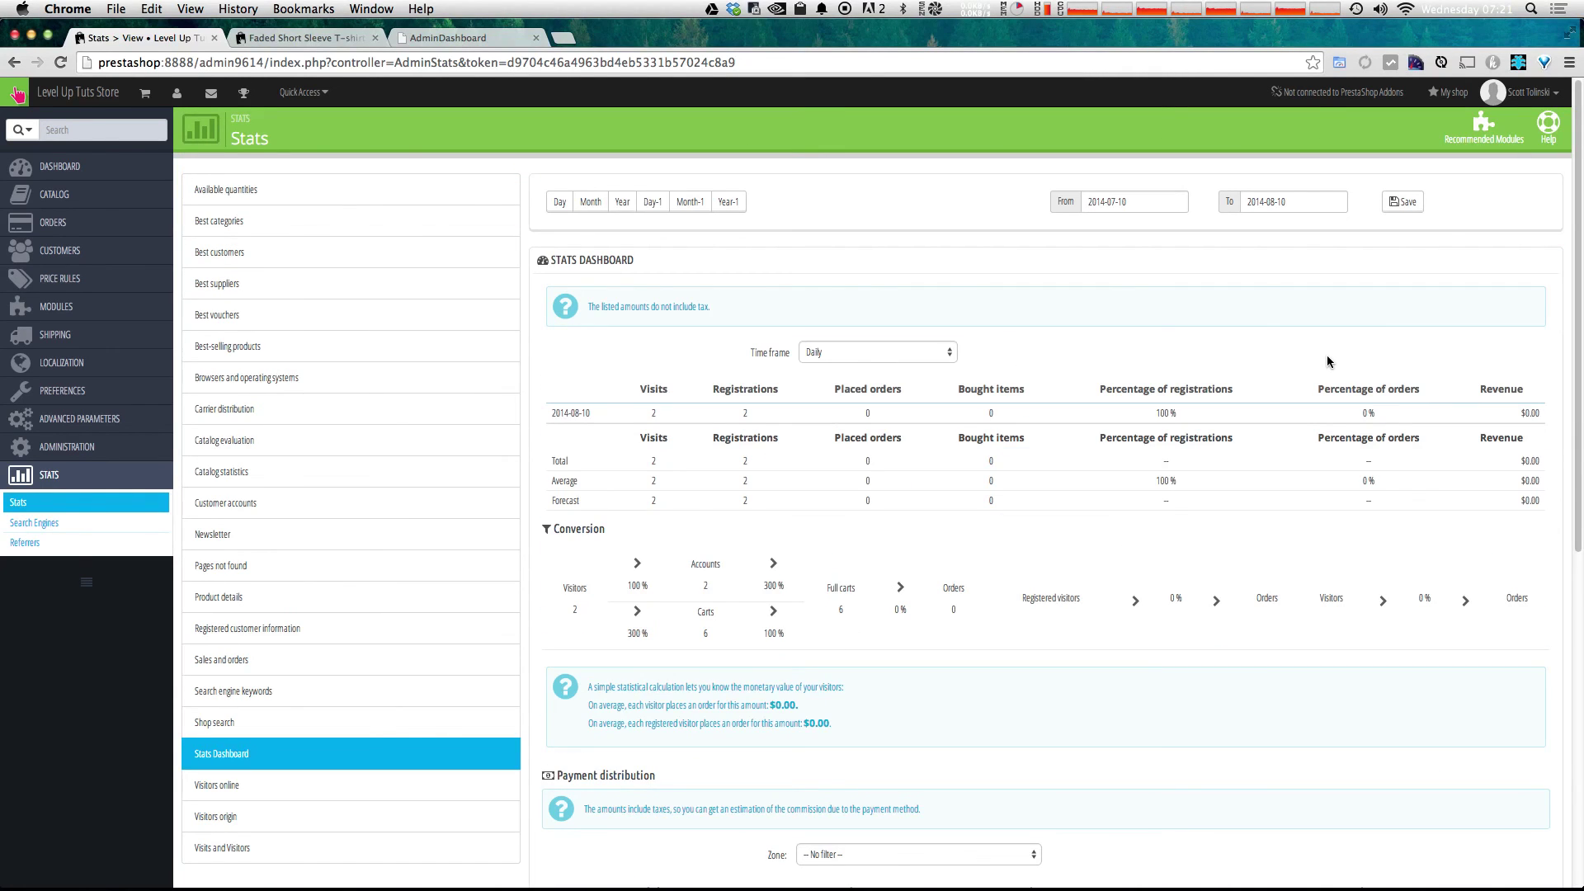